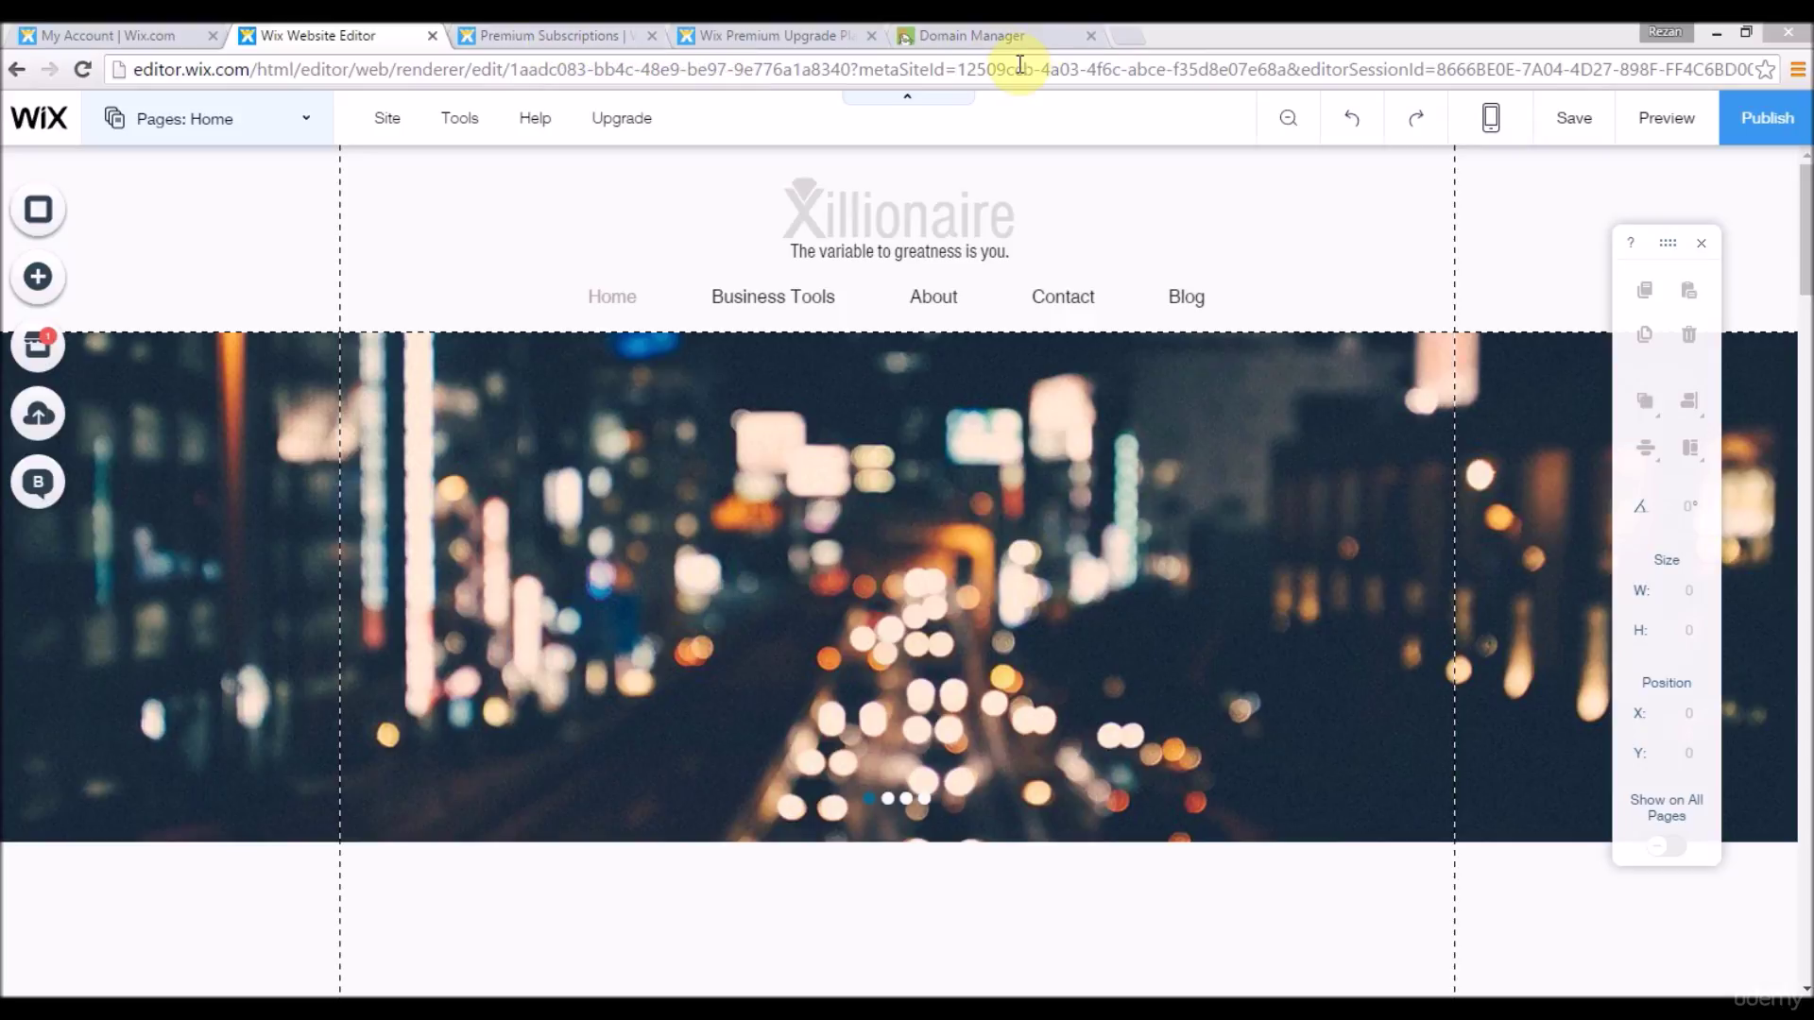
Step: Close the Domain Manager page and stay in the website editor
click(983, 38)
click(284, 36)
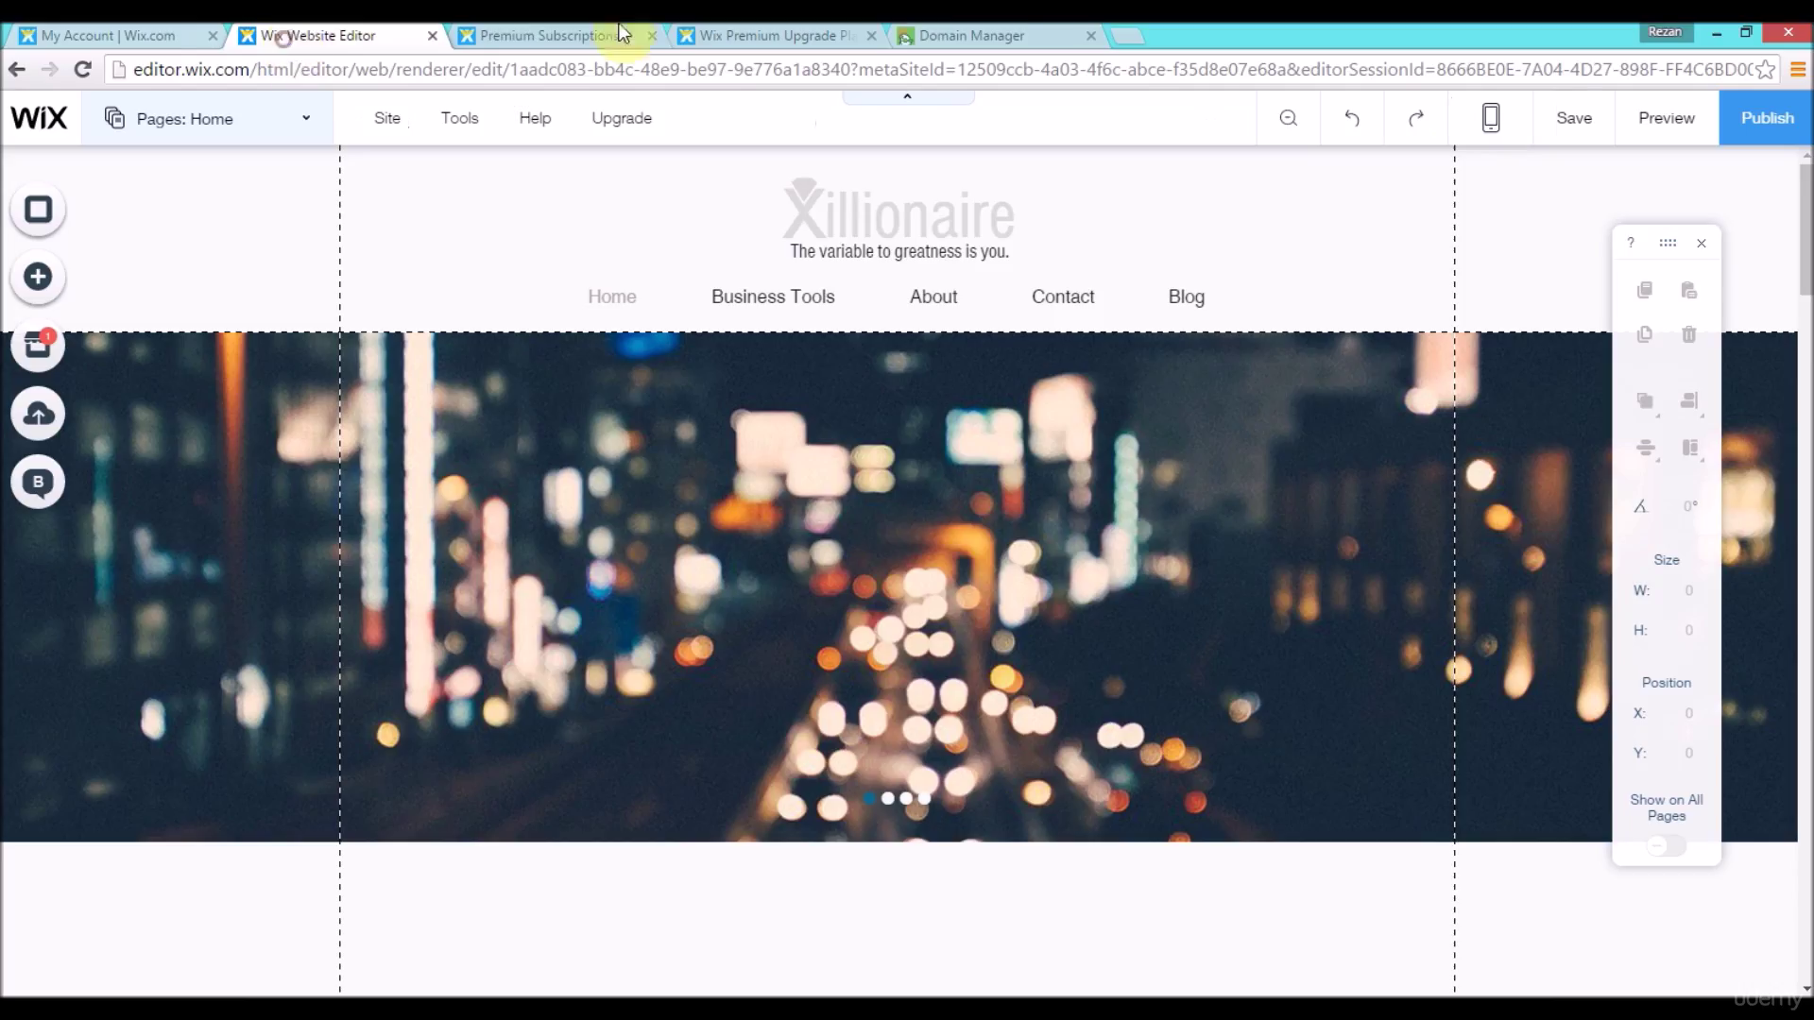
click(1089, 36)
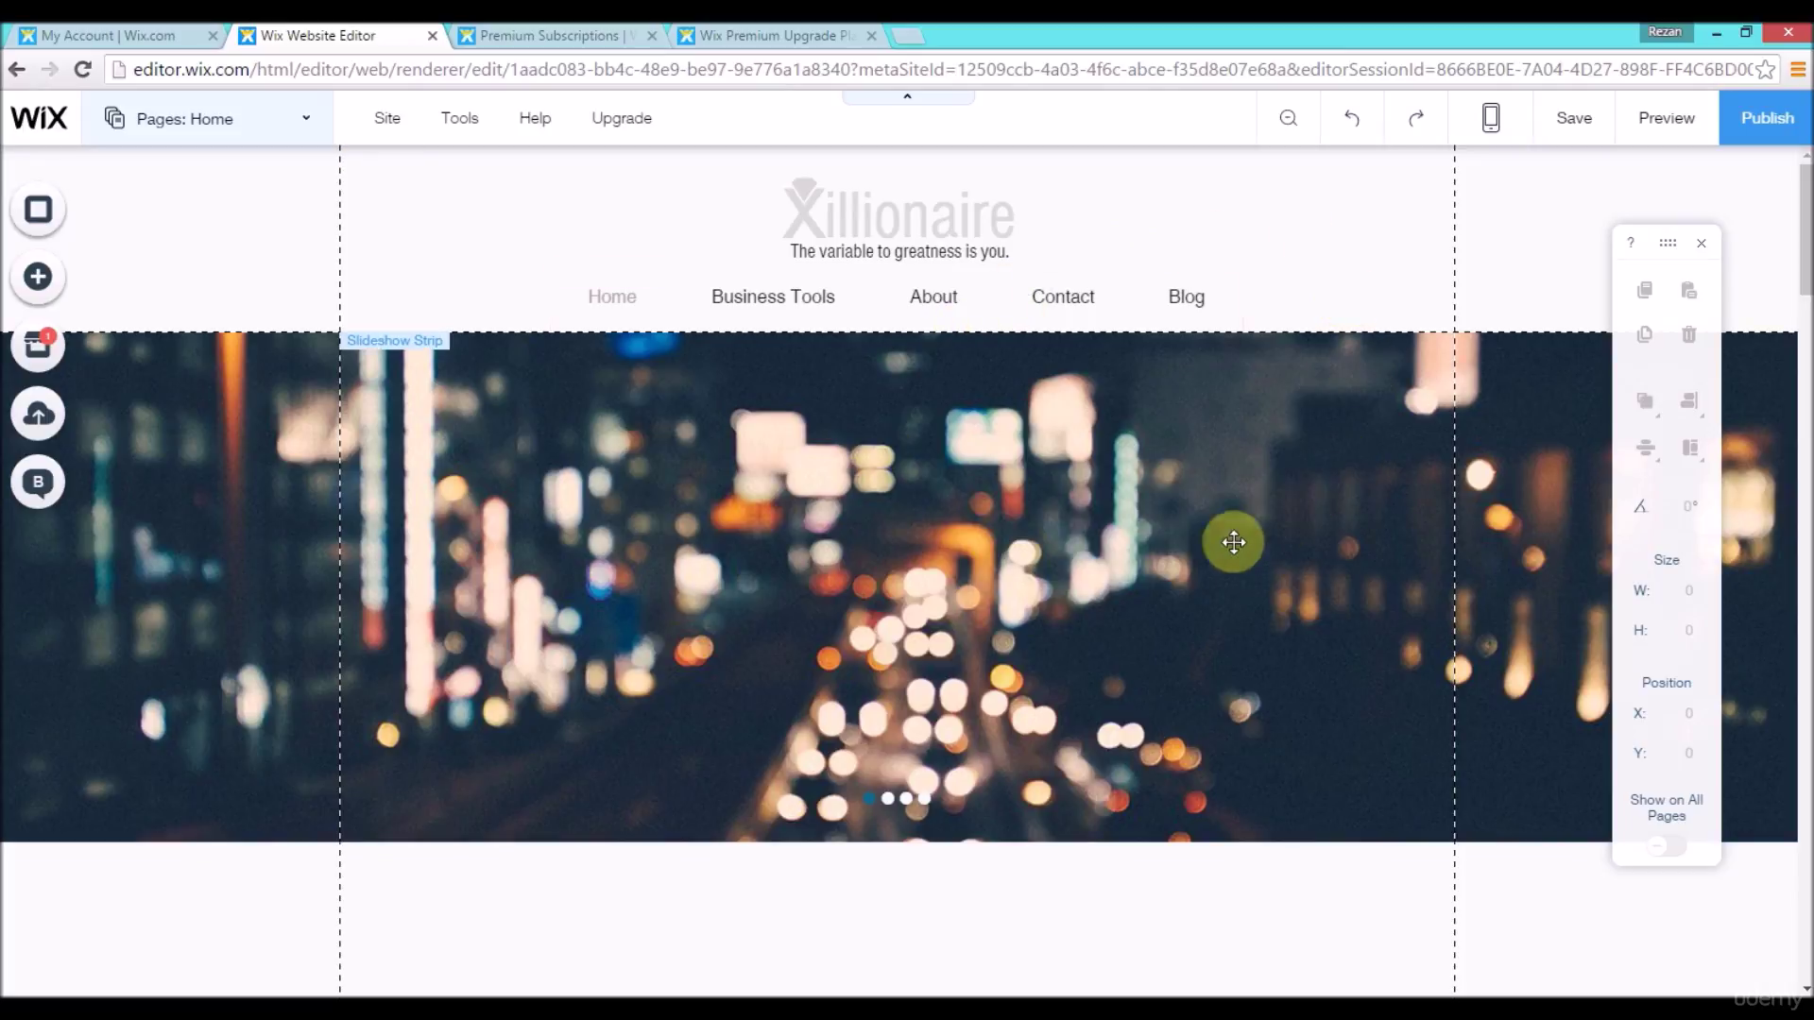
Step: Open the site settings and look through the overview of site basics and professional options
mouse_move(388, 125)
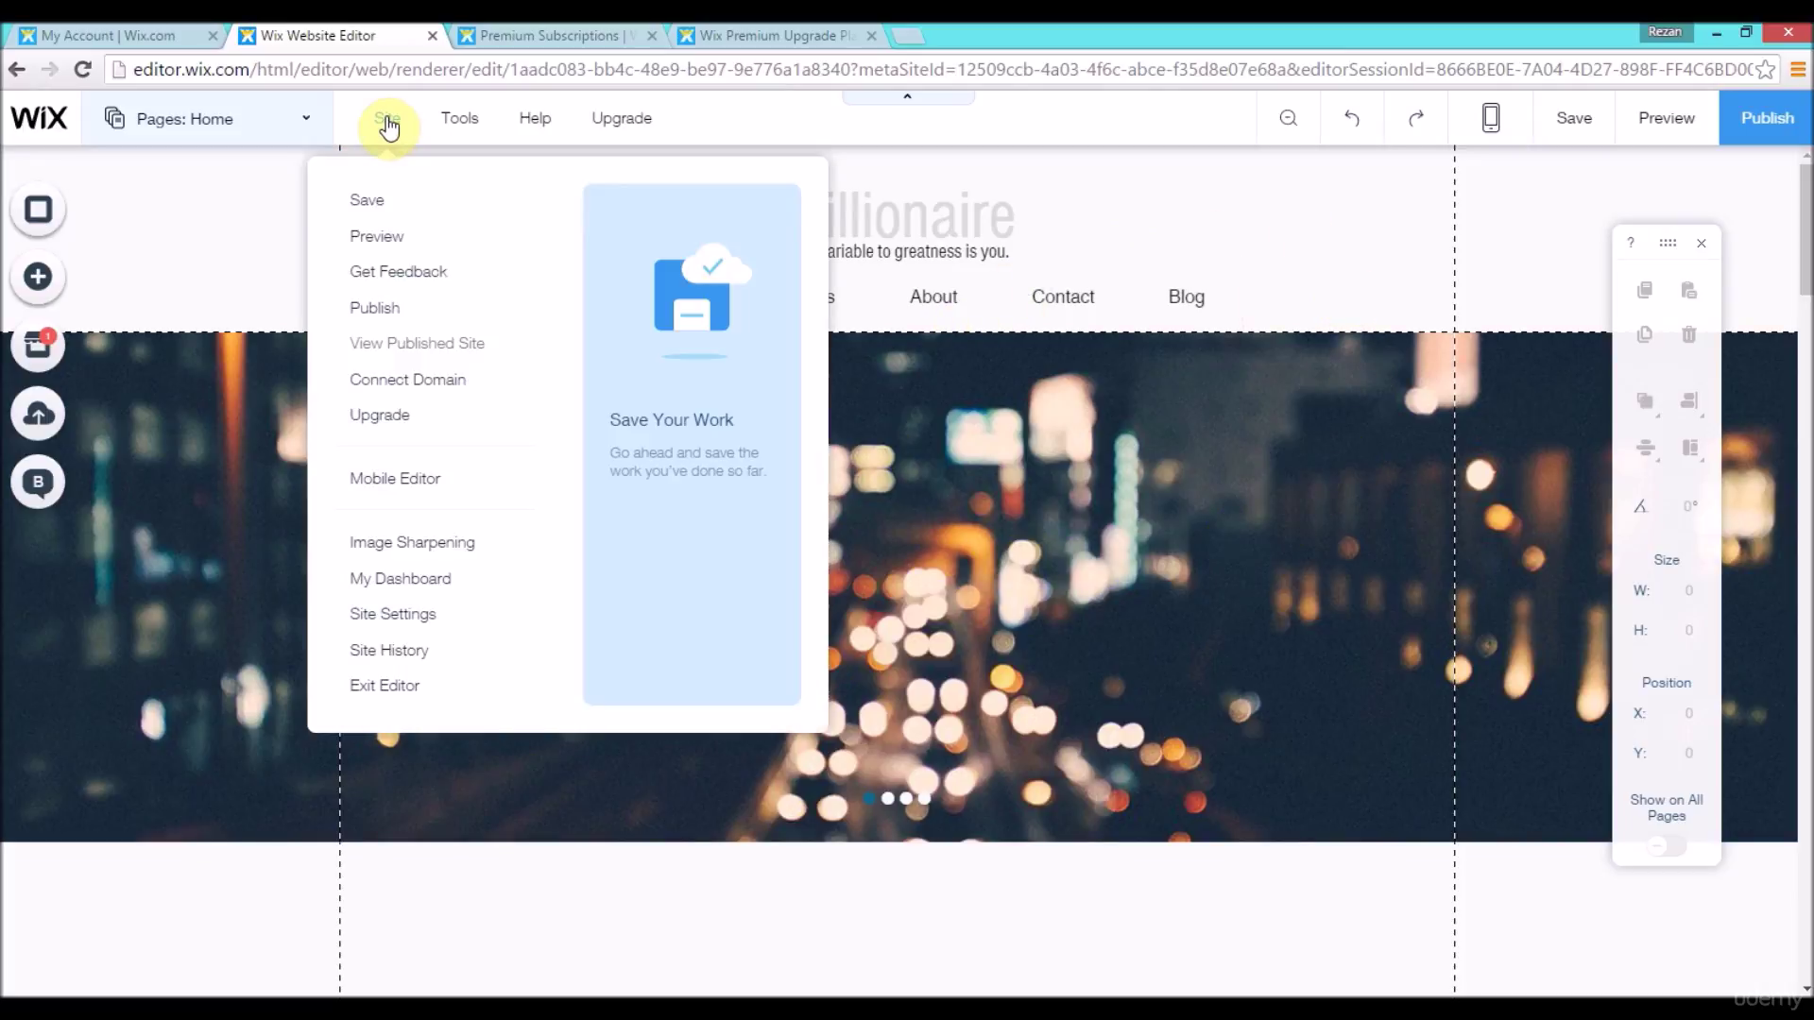
mouse_move(463, 131)
mouse_move(622, 118)
click(404, 619)
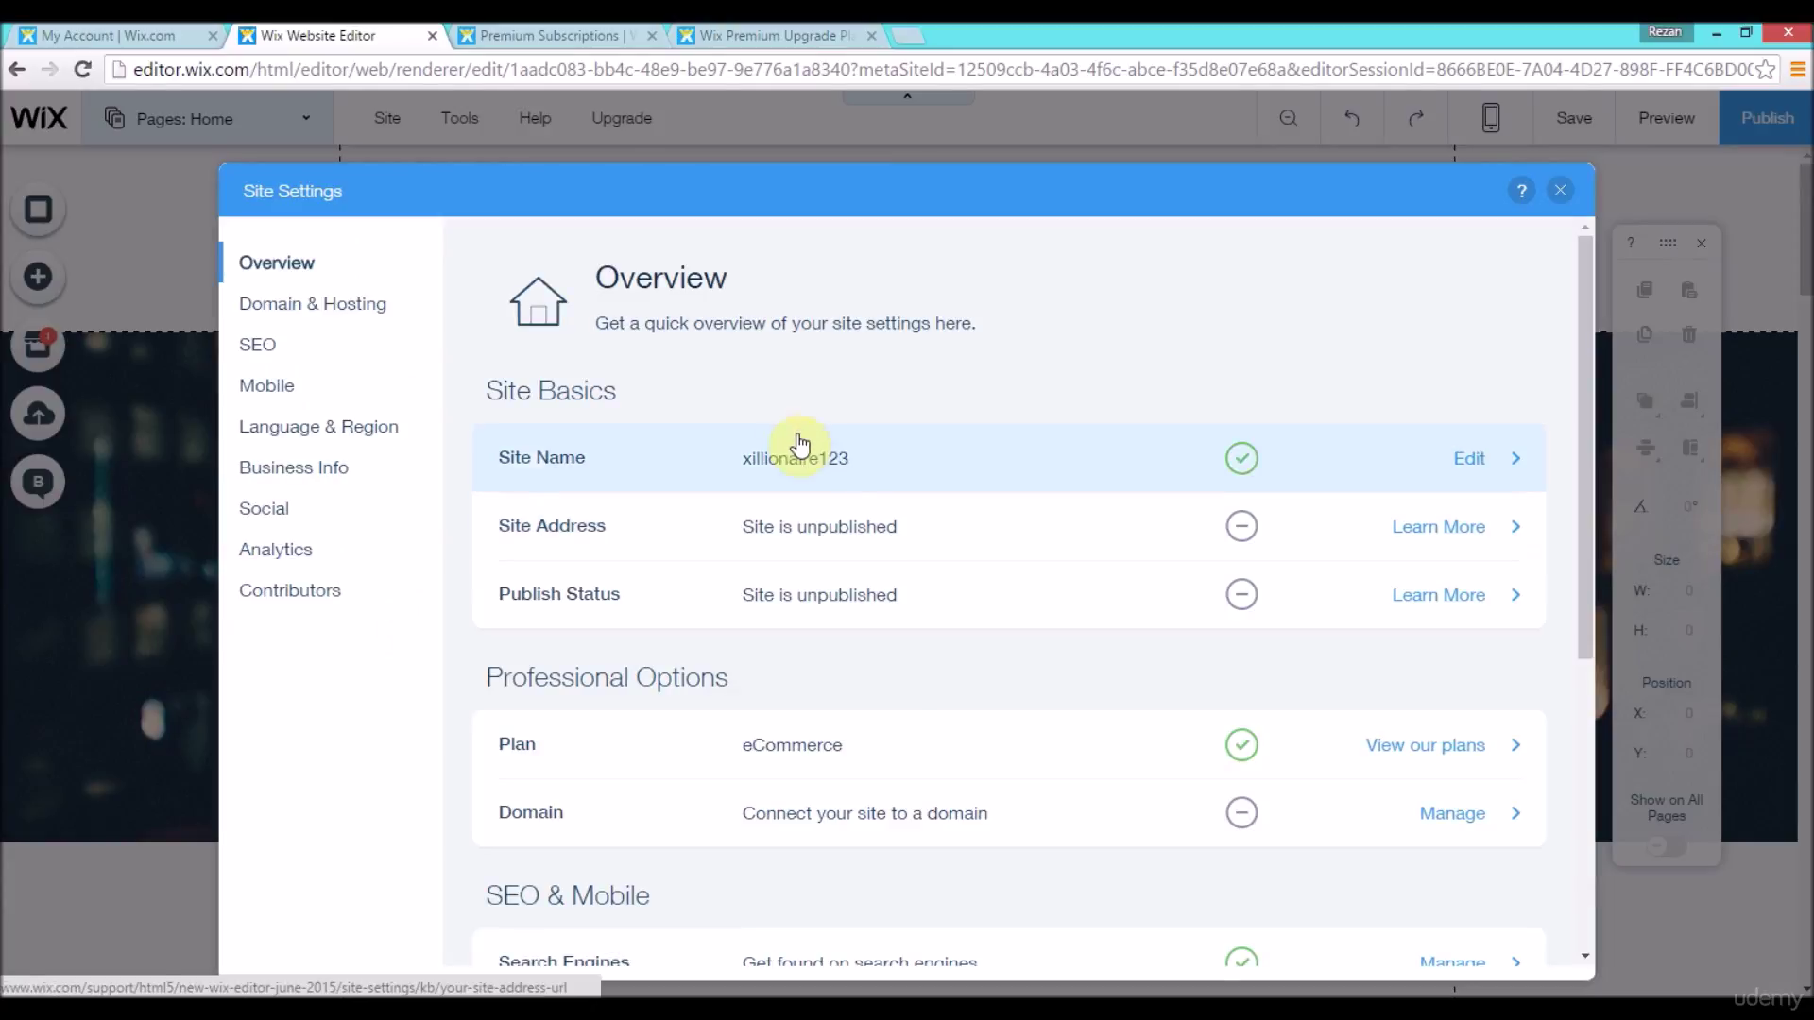
drag(1584, 275, 1307, 506)
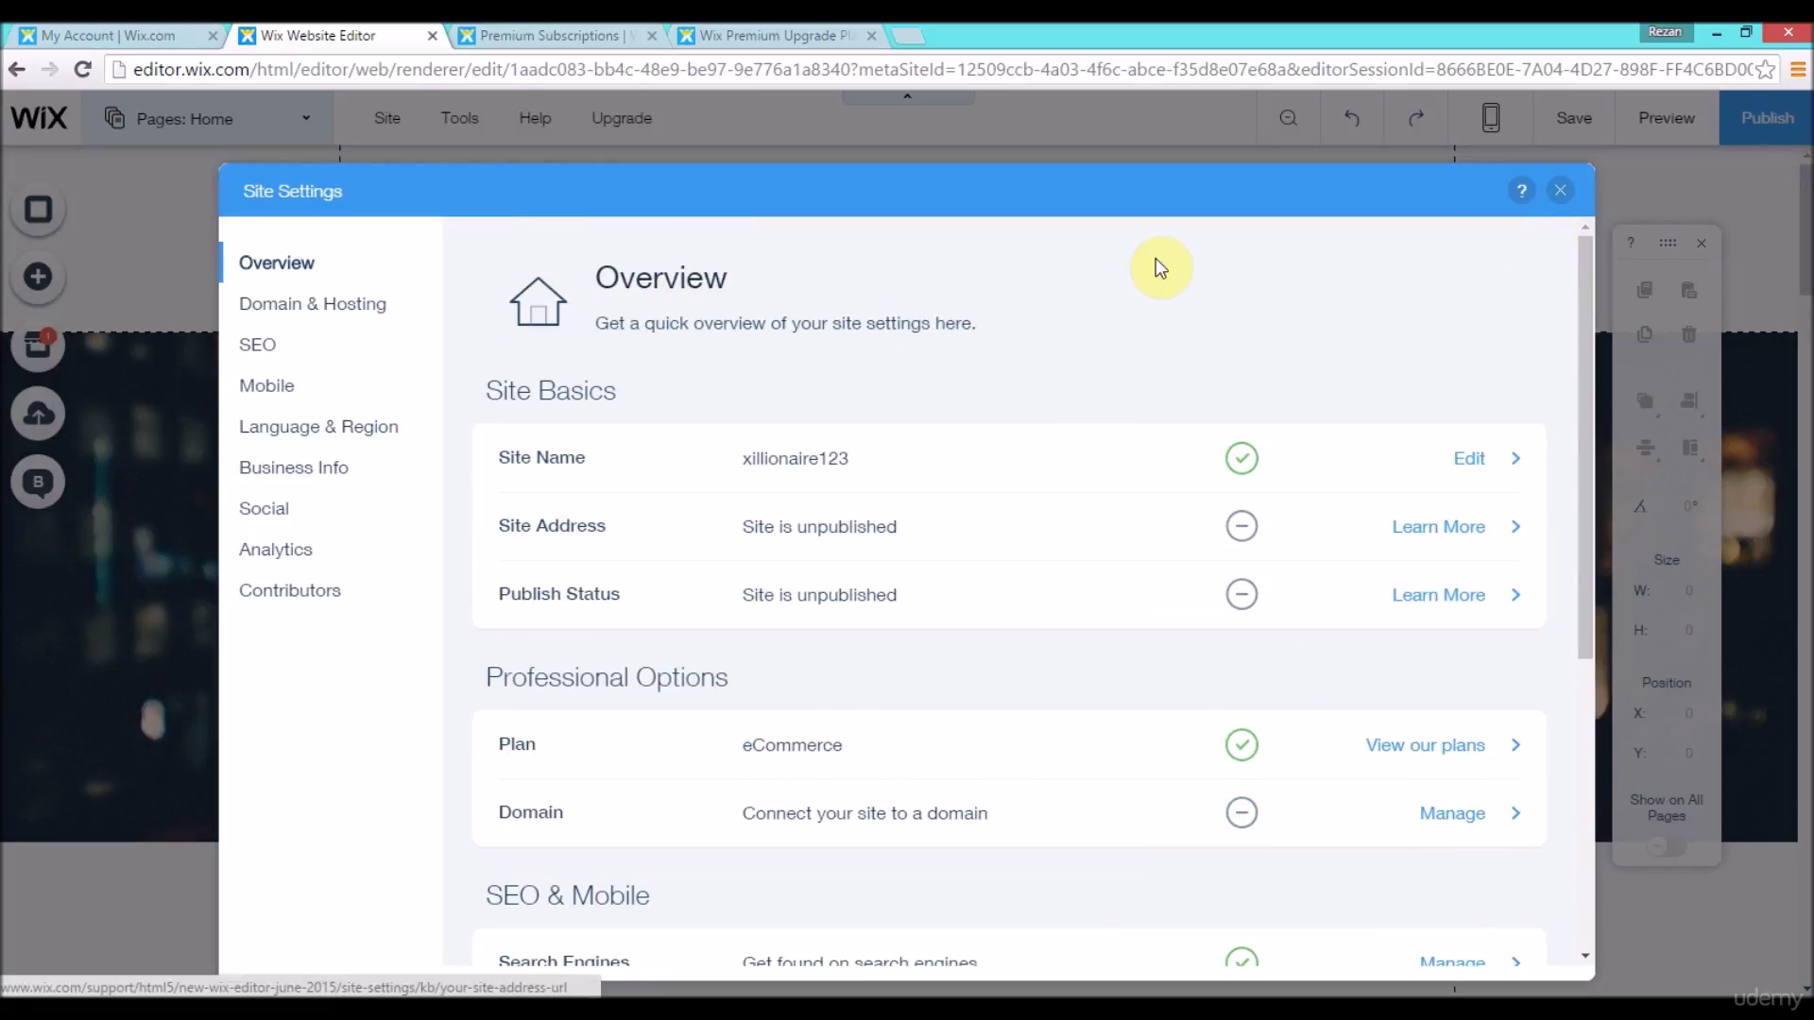
Step: Go to the Domain & Hosting settings and read the Favicon Image section about customizing the site icon
click(283, 303)
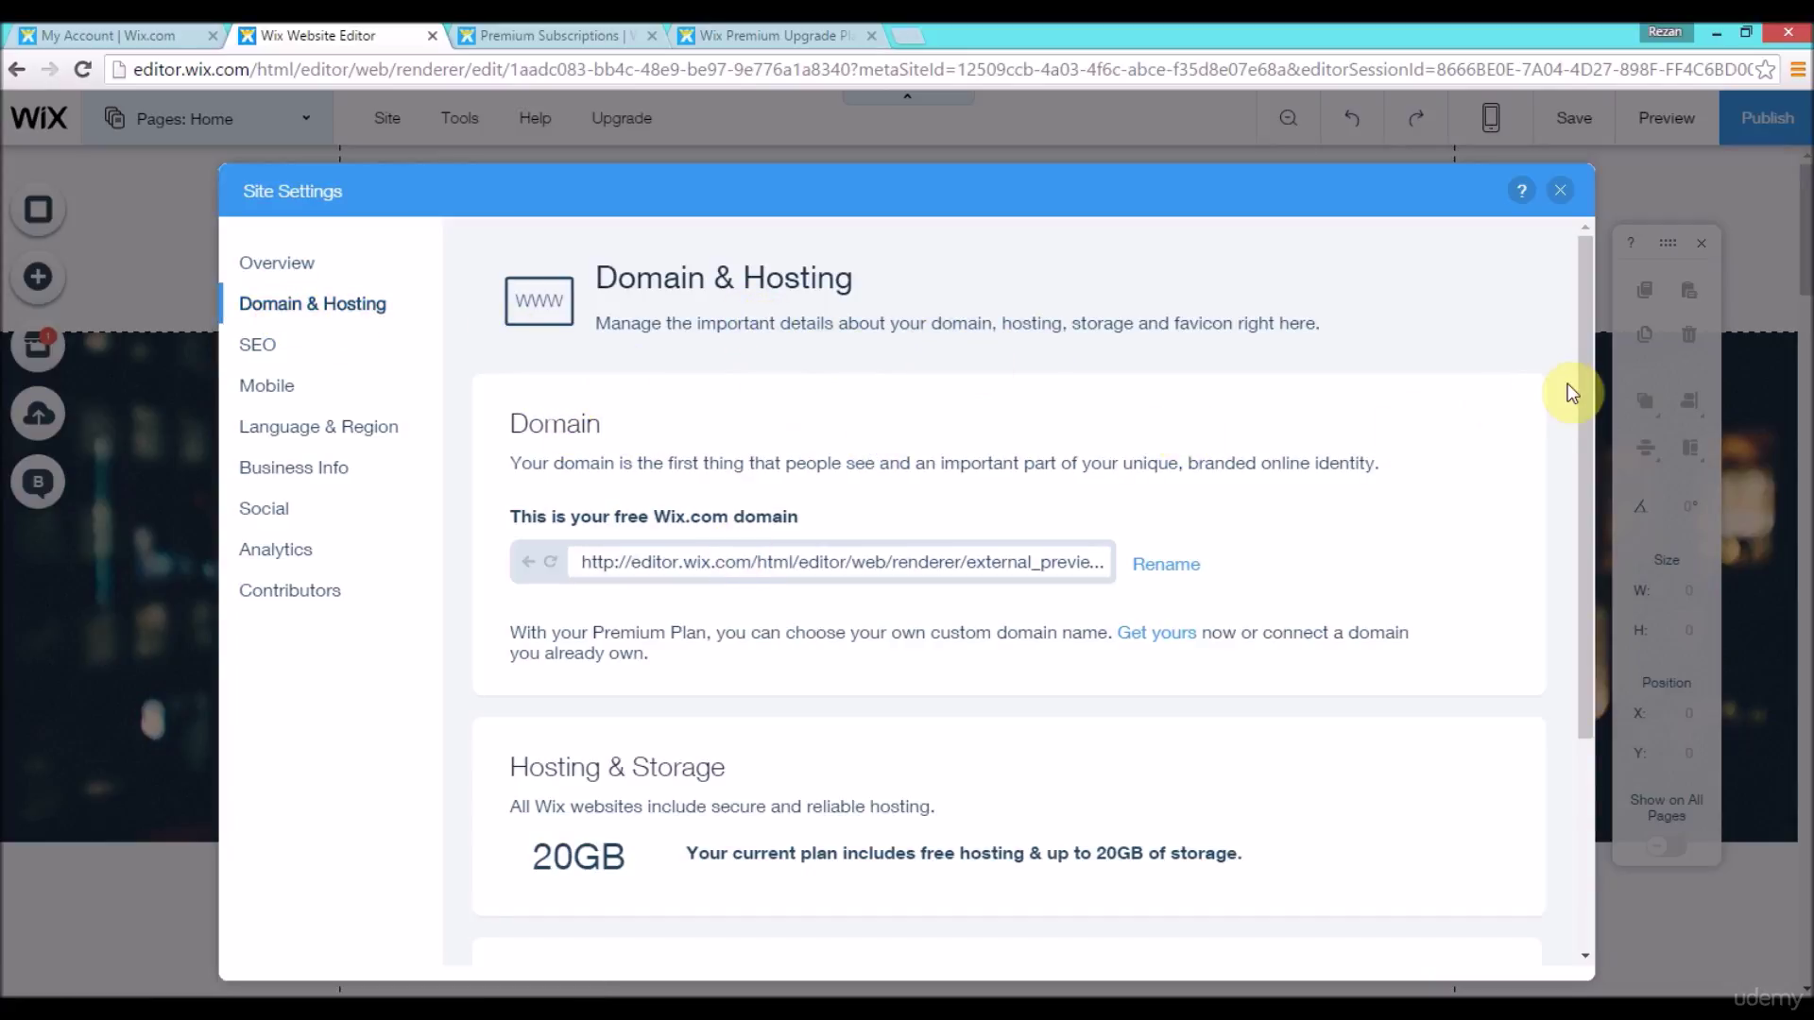
scroll(1587, 415, down, 1)
scroll(1580, 402, up, 1)
drag(1578, 337, 1561, 618)
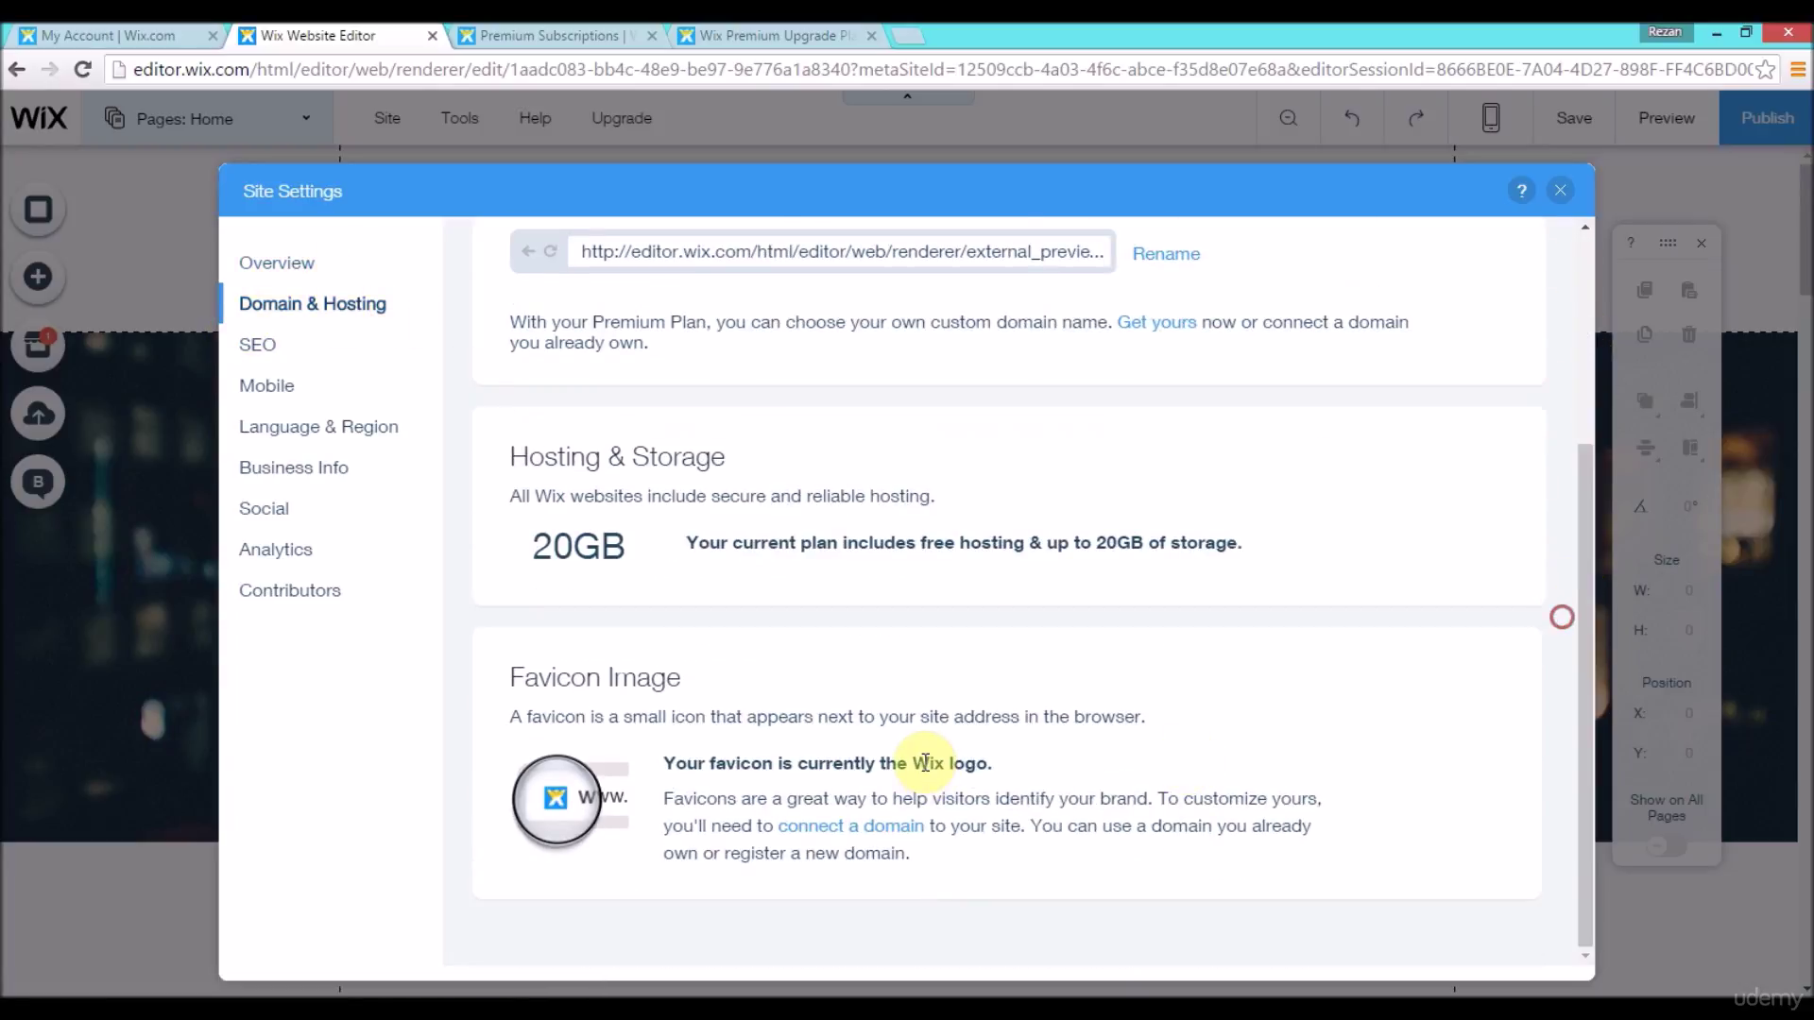
drag(505, 678, 712, 689)
click(727, 687)
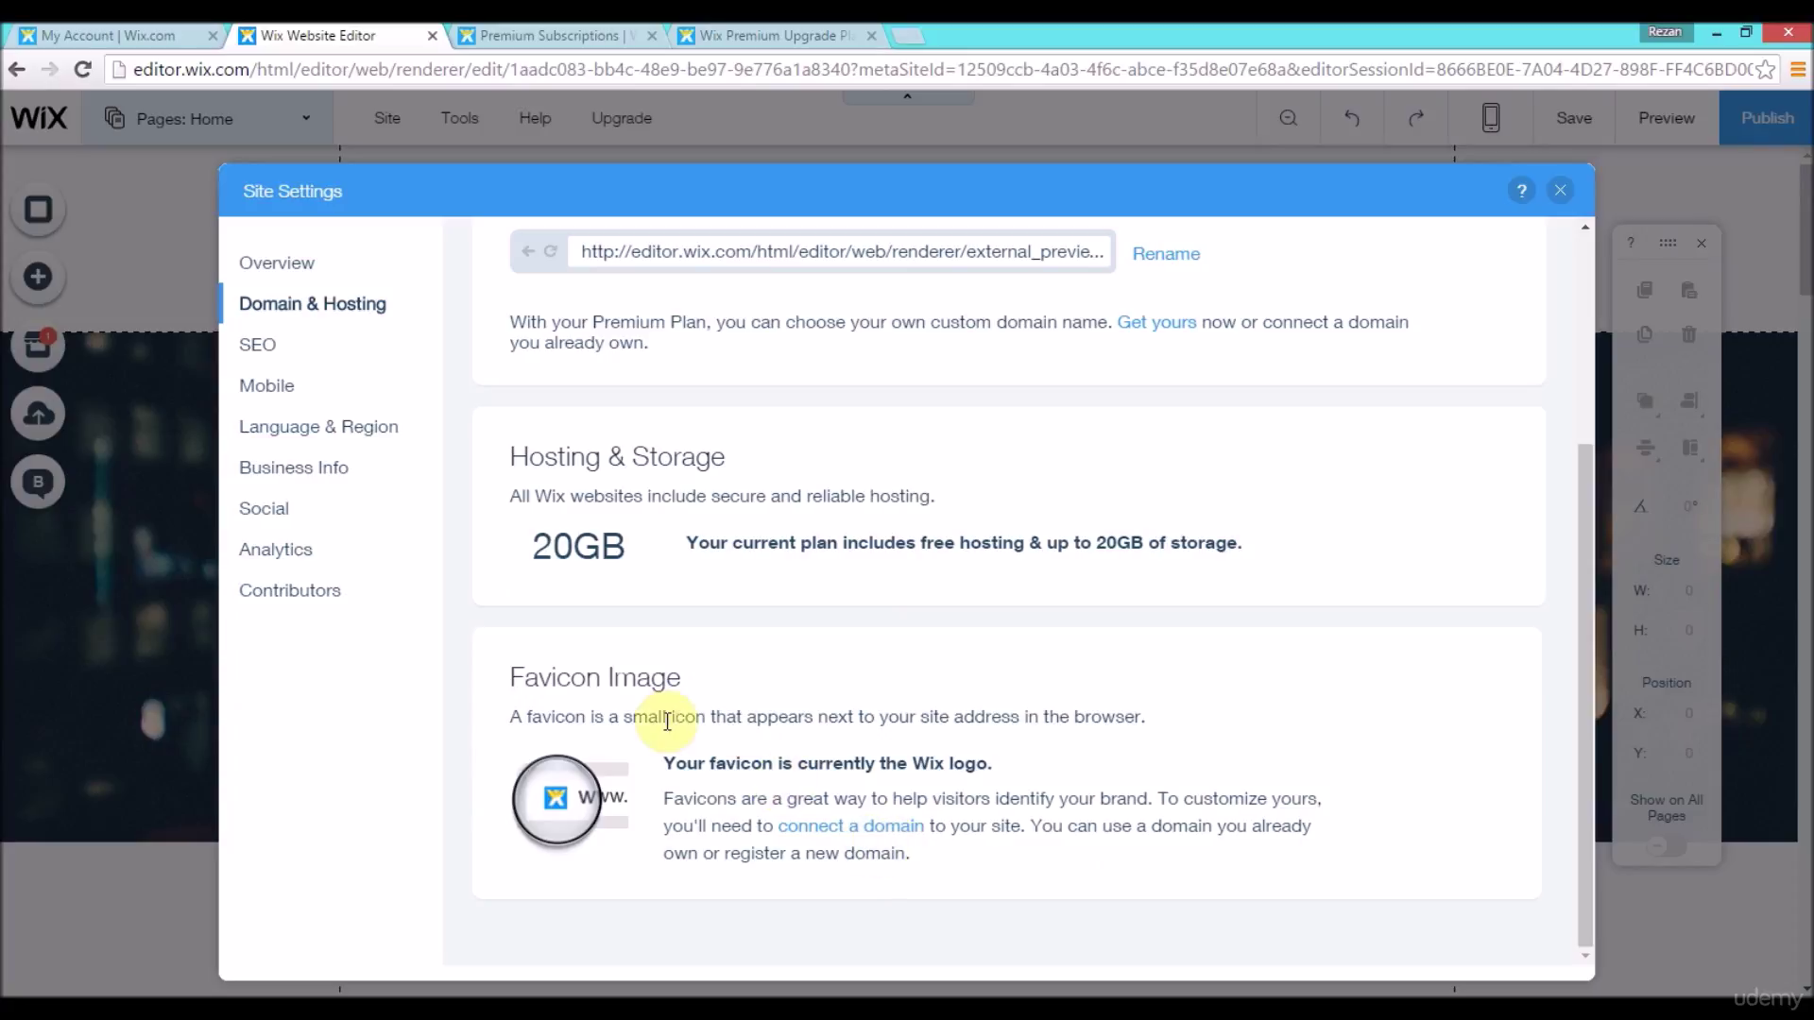
drag(619, 718, 765, 719)
click(811, 721)
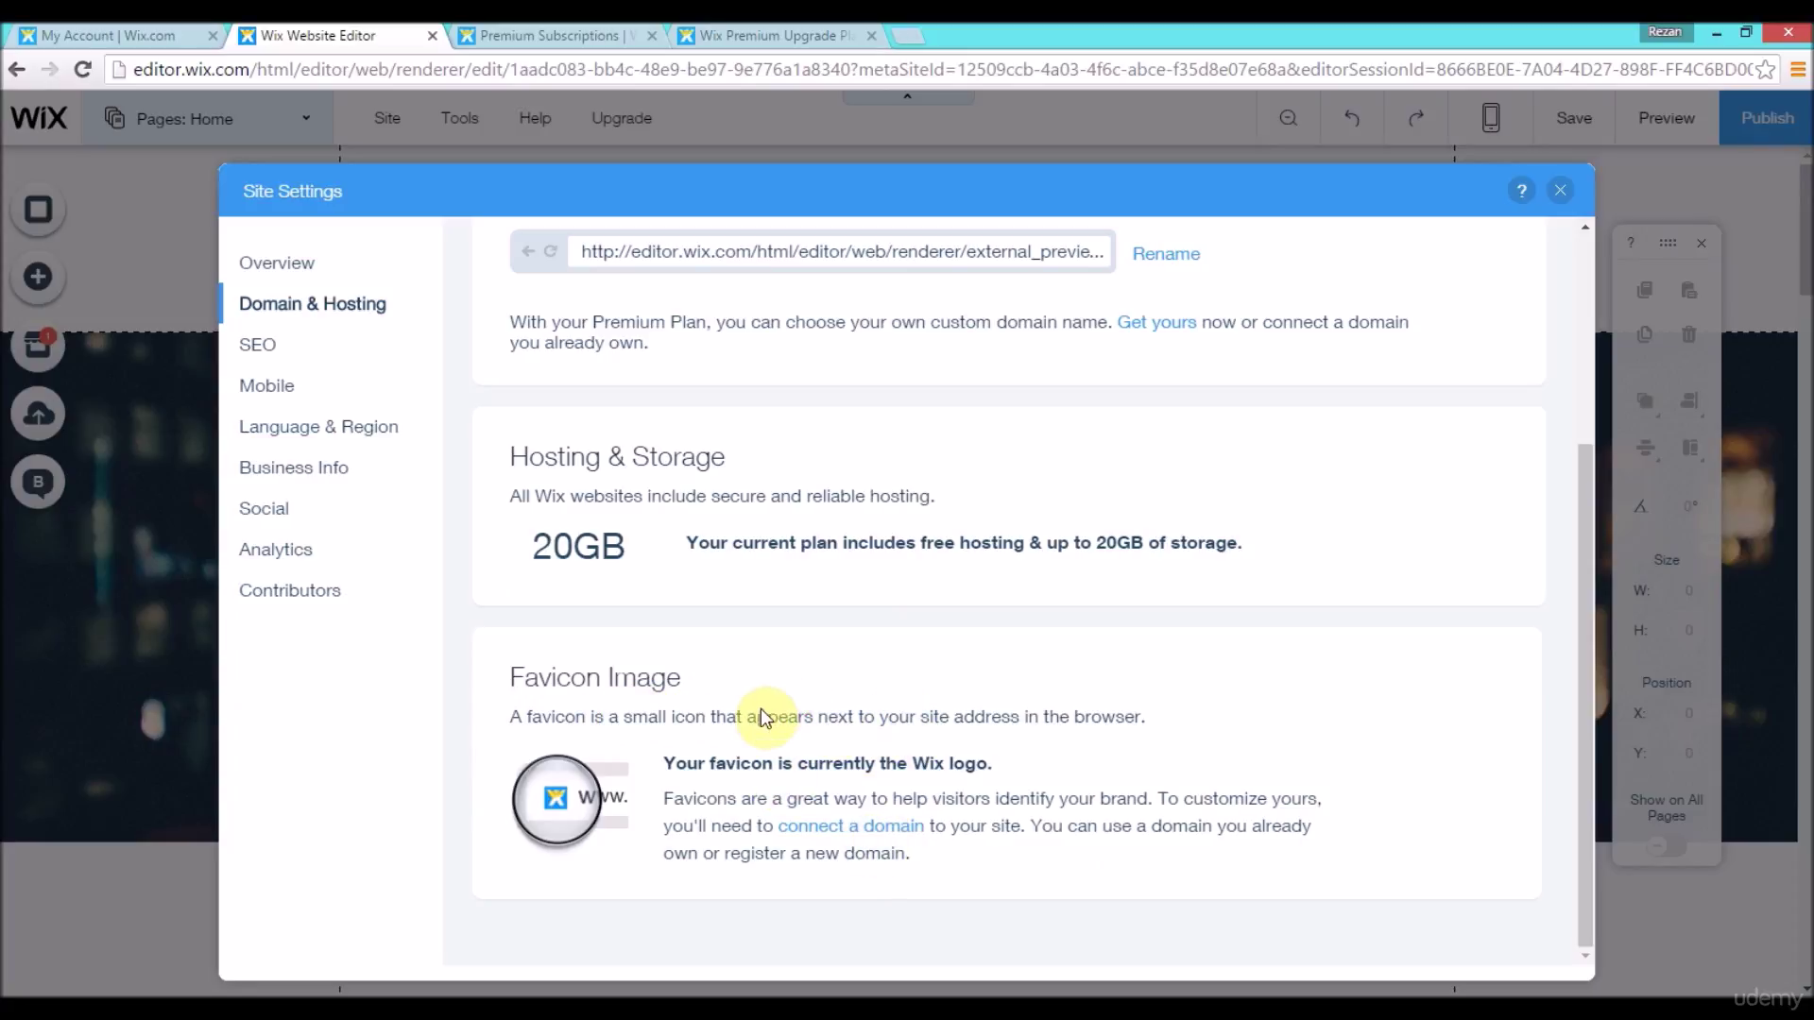
drag(764, 715, 984, 714)
click(1166, 726)
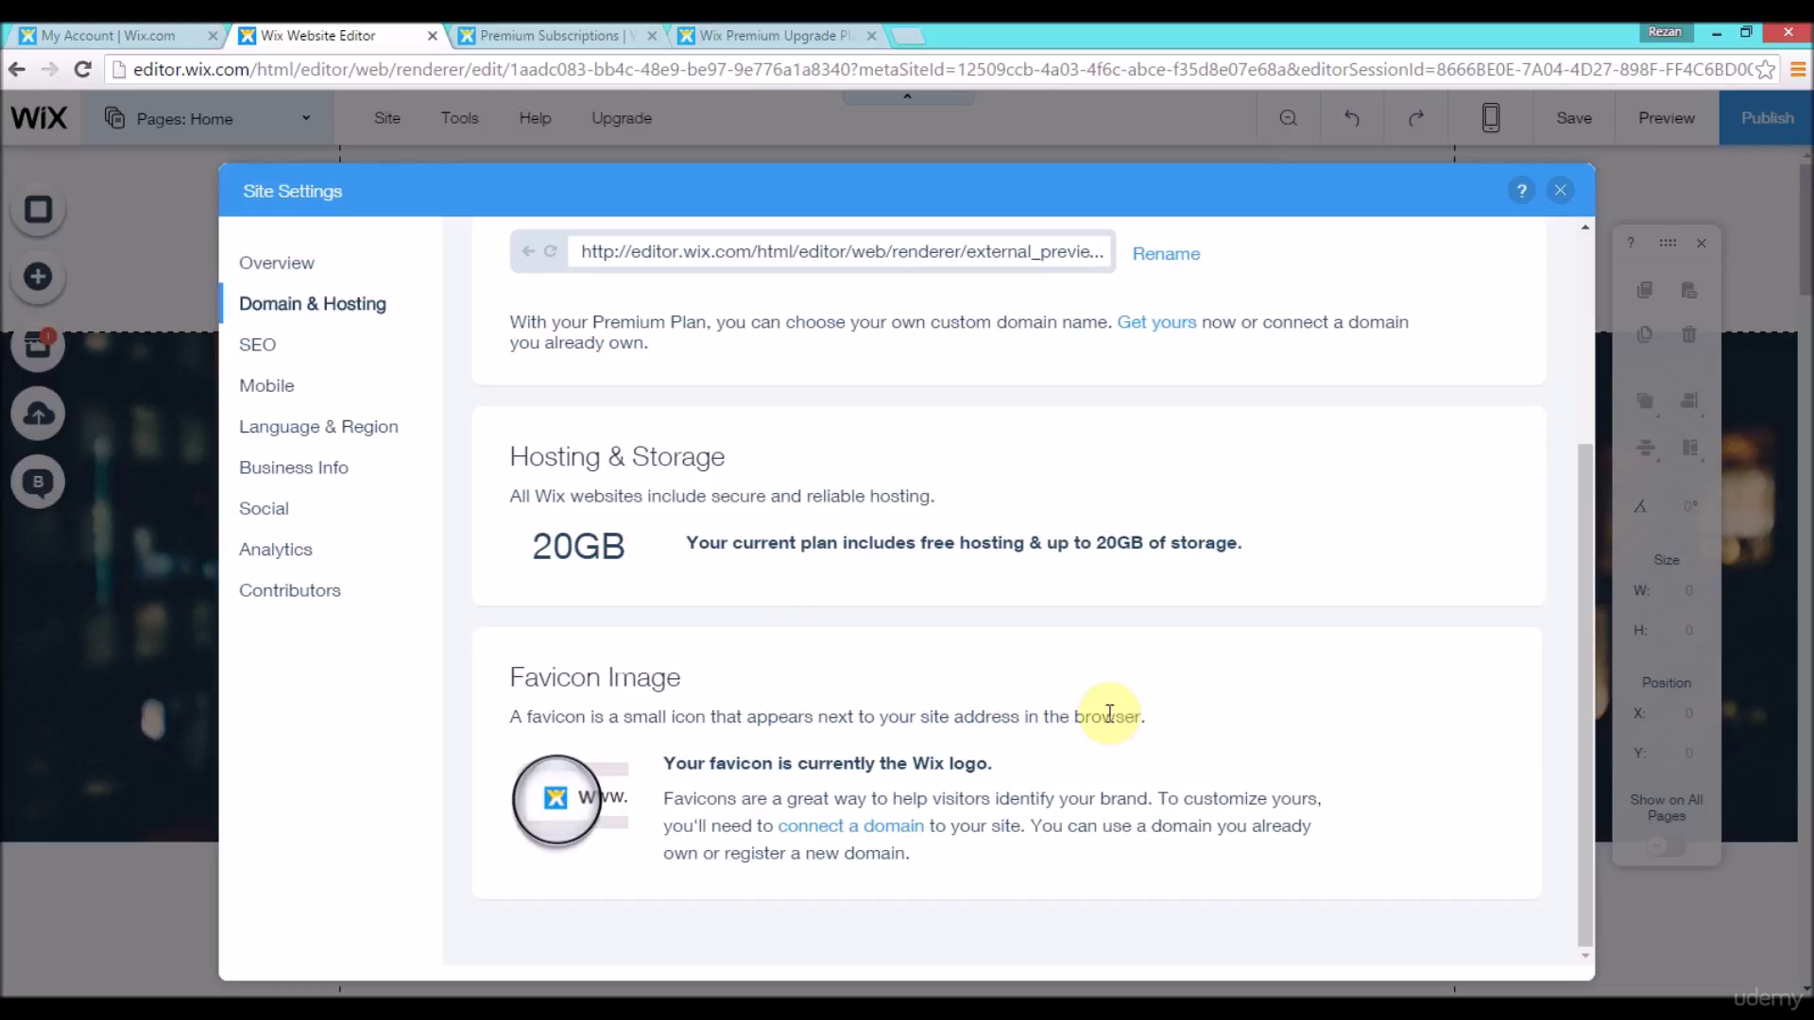
Step: Follow the favicon section's domain connection link, expand the xillionairehq.com details and consult the guide on publishing the site
click(815, 831)
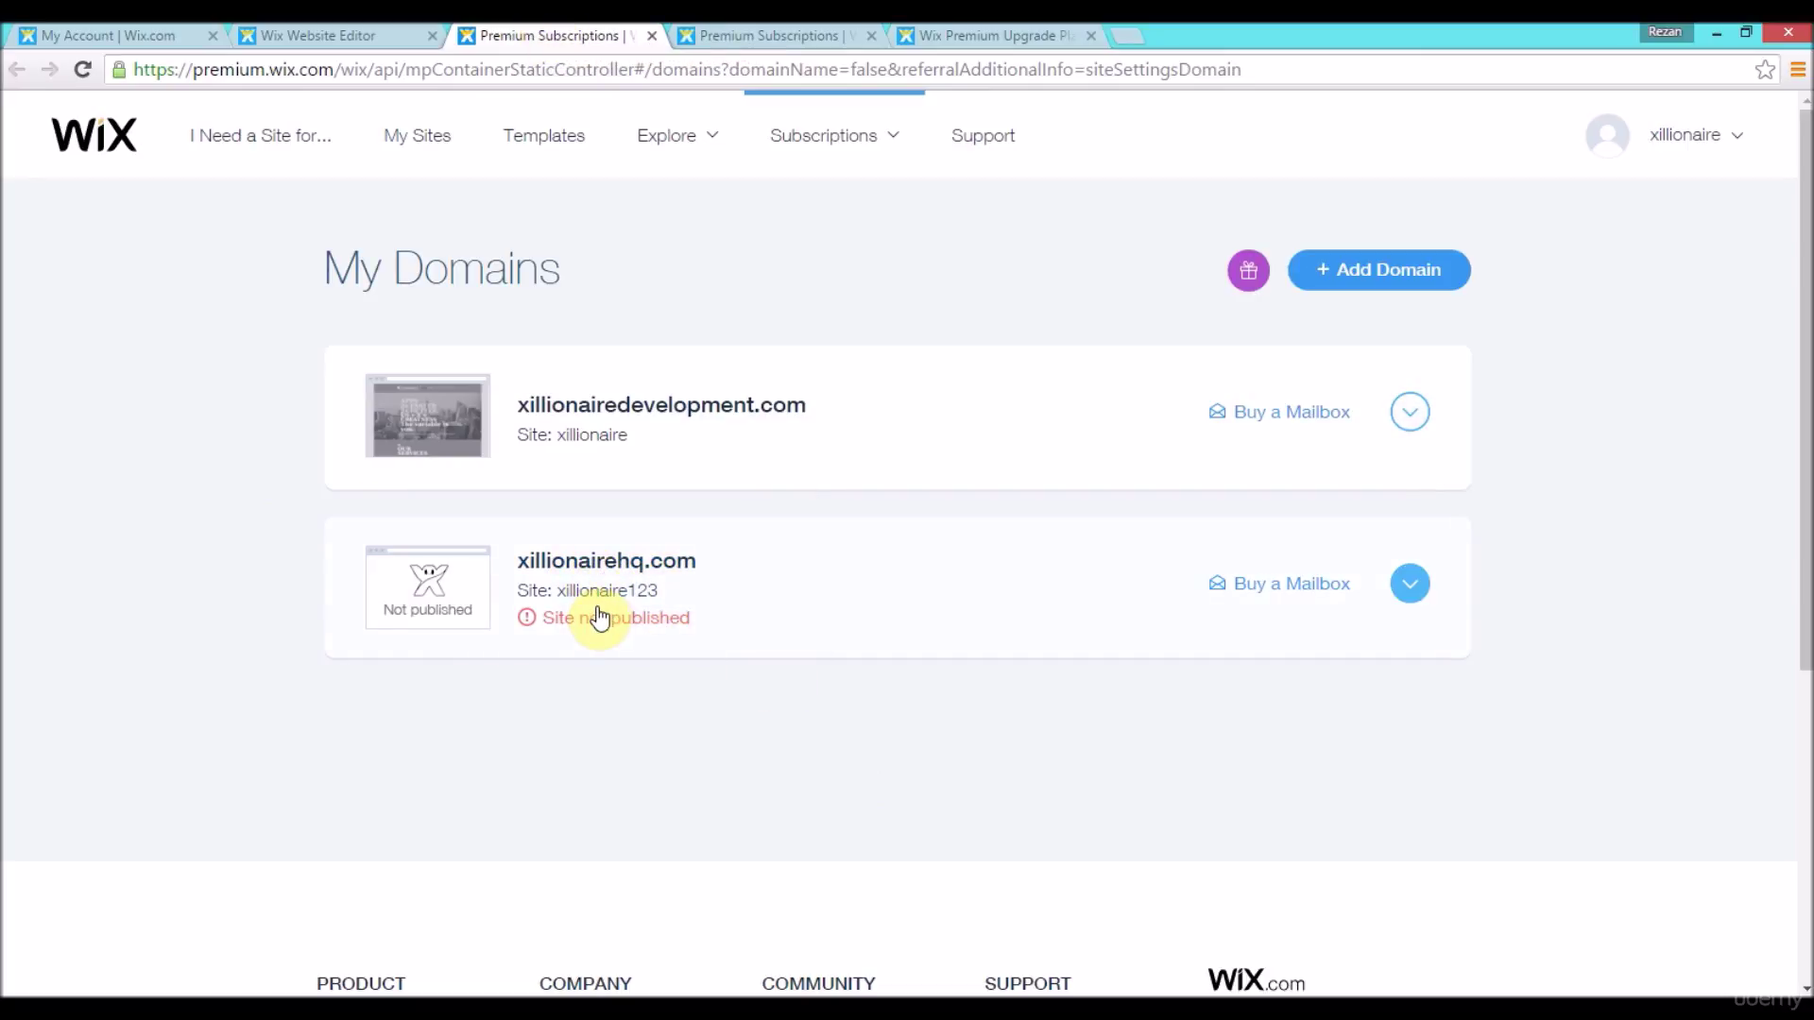
click(1412, 582)
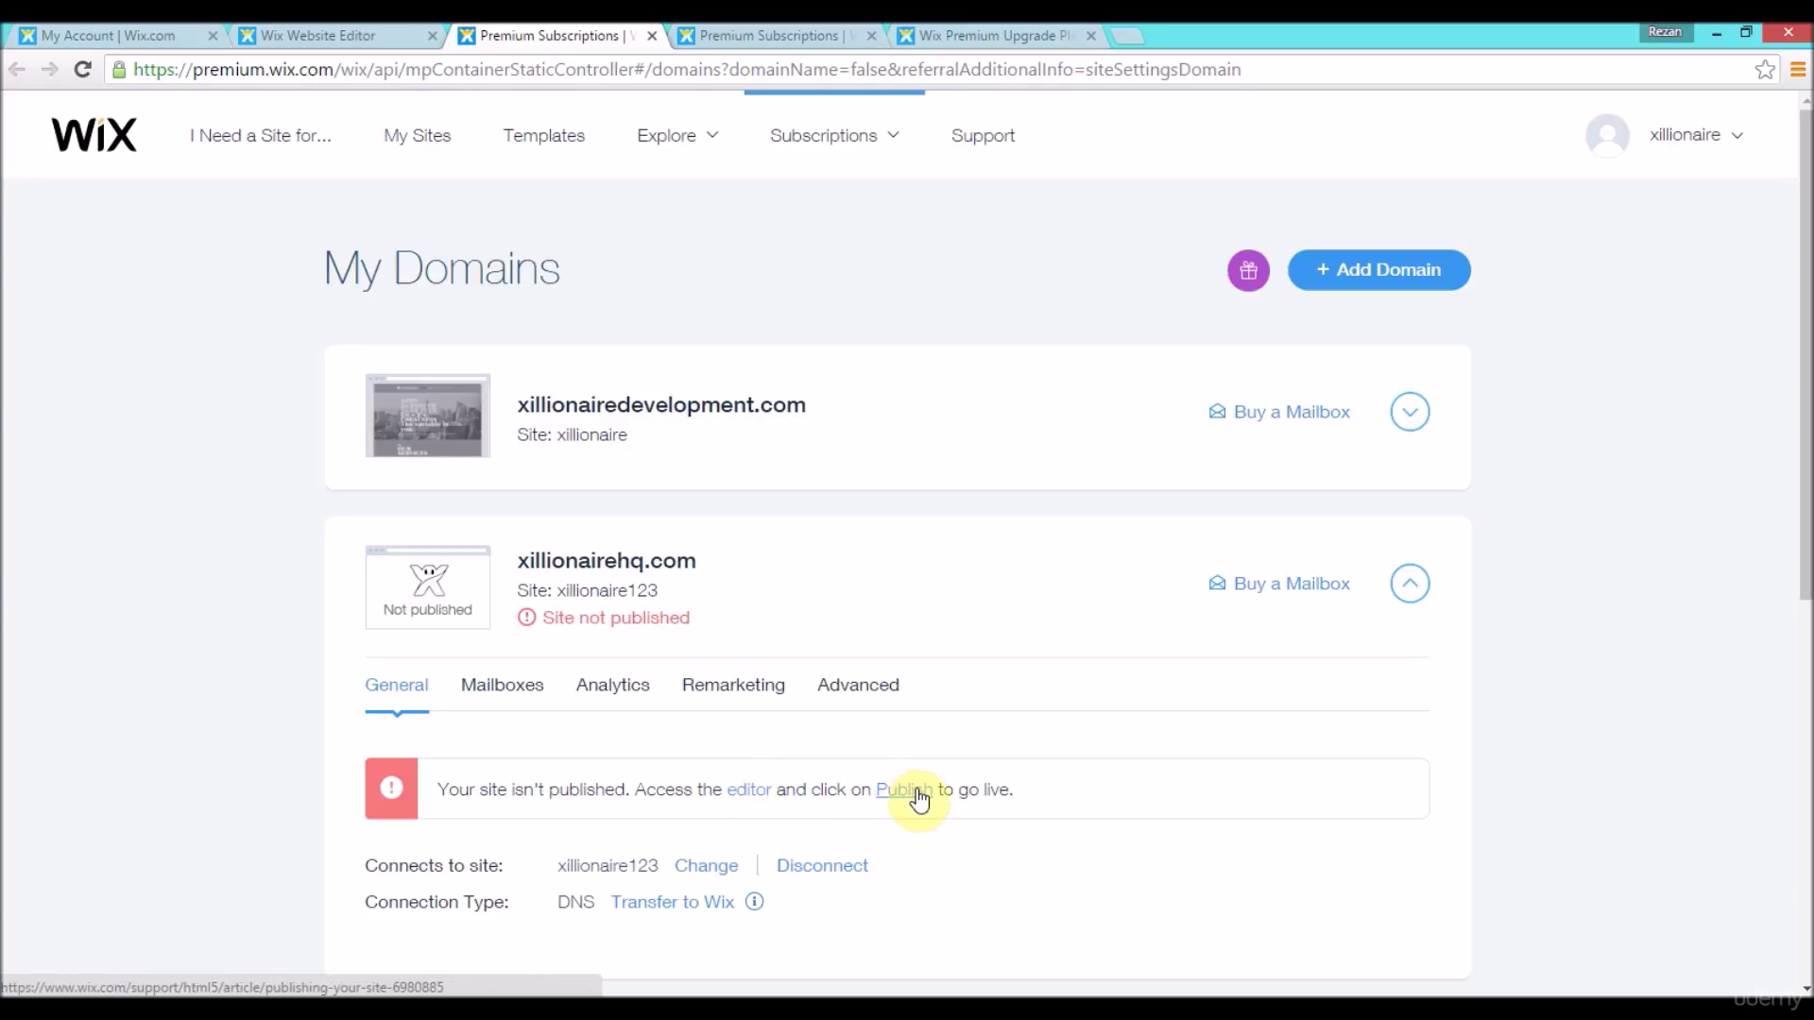
click(922, 799)
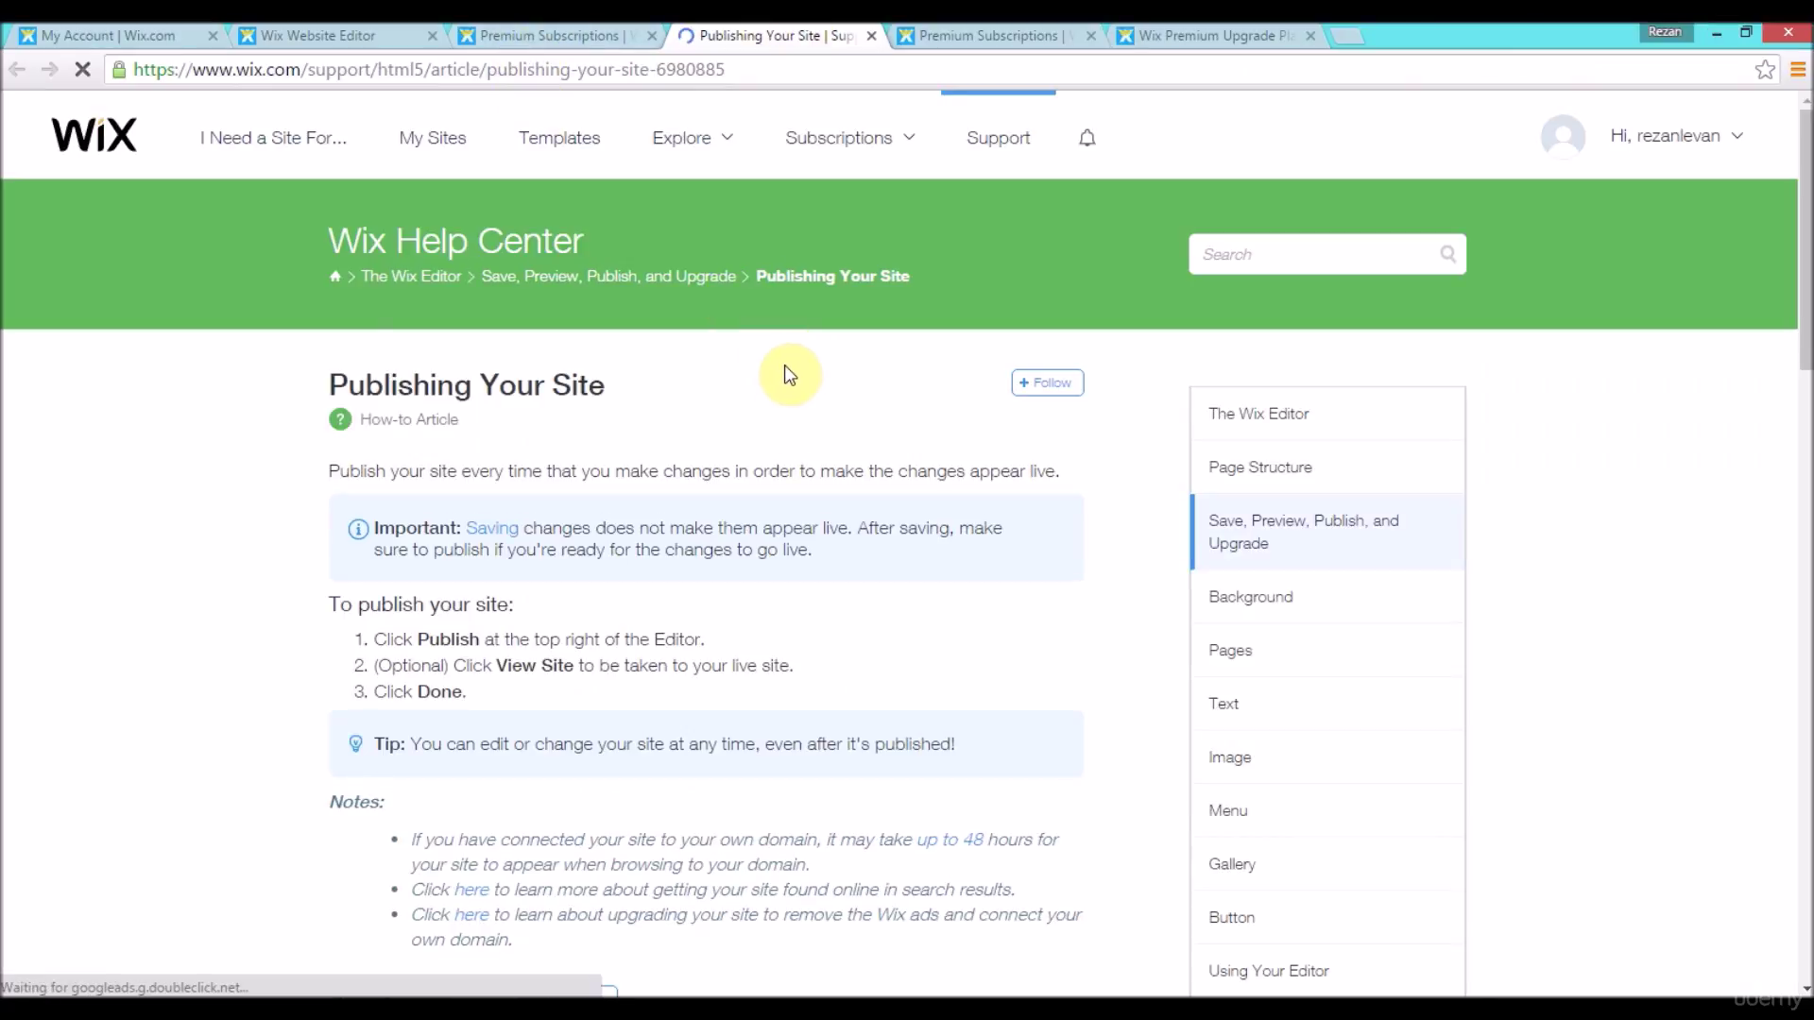
click(562, 35)
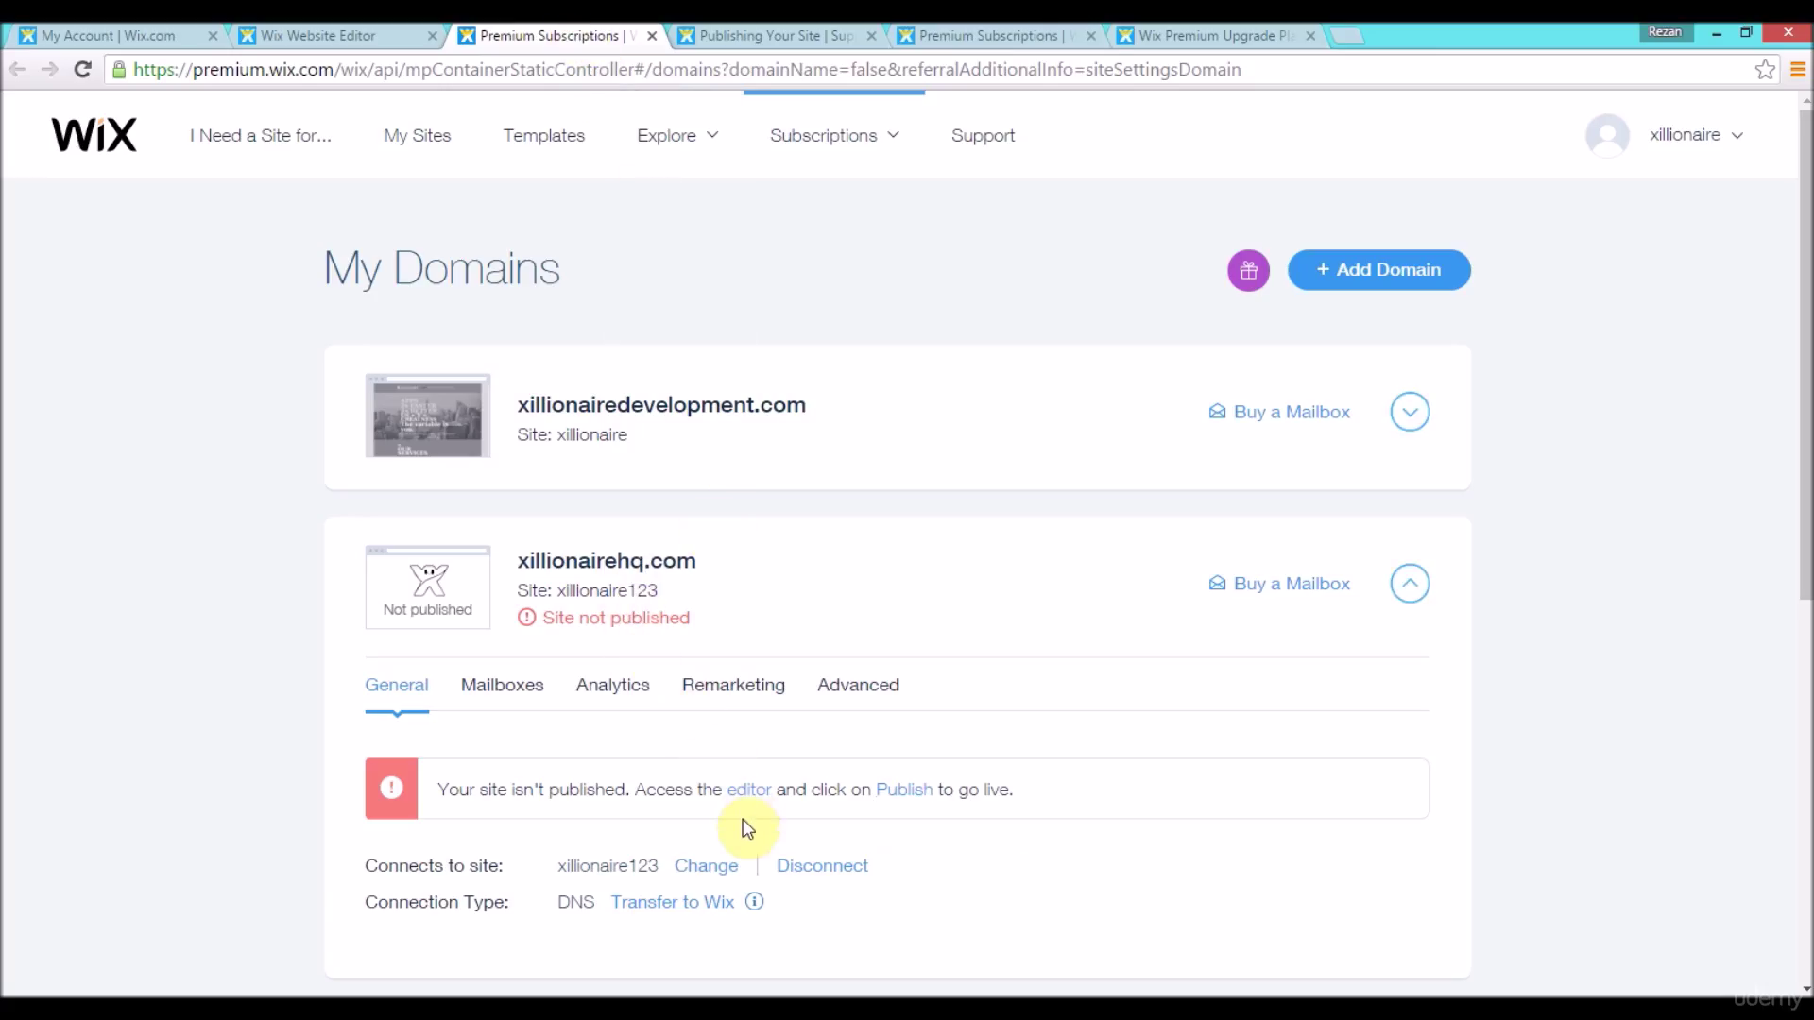
Step: Open the site connected to xillionairehq.com in the editor from its domain details and publish it
click(741, 792)
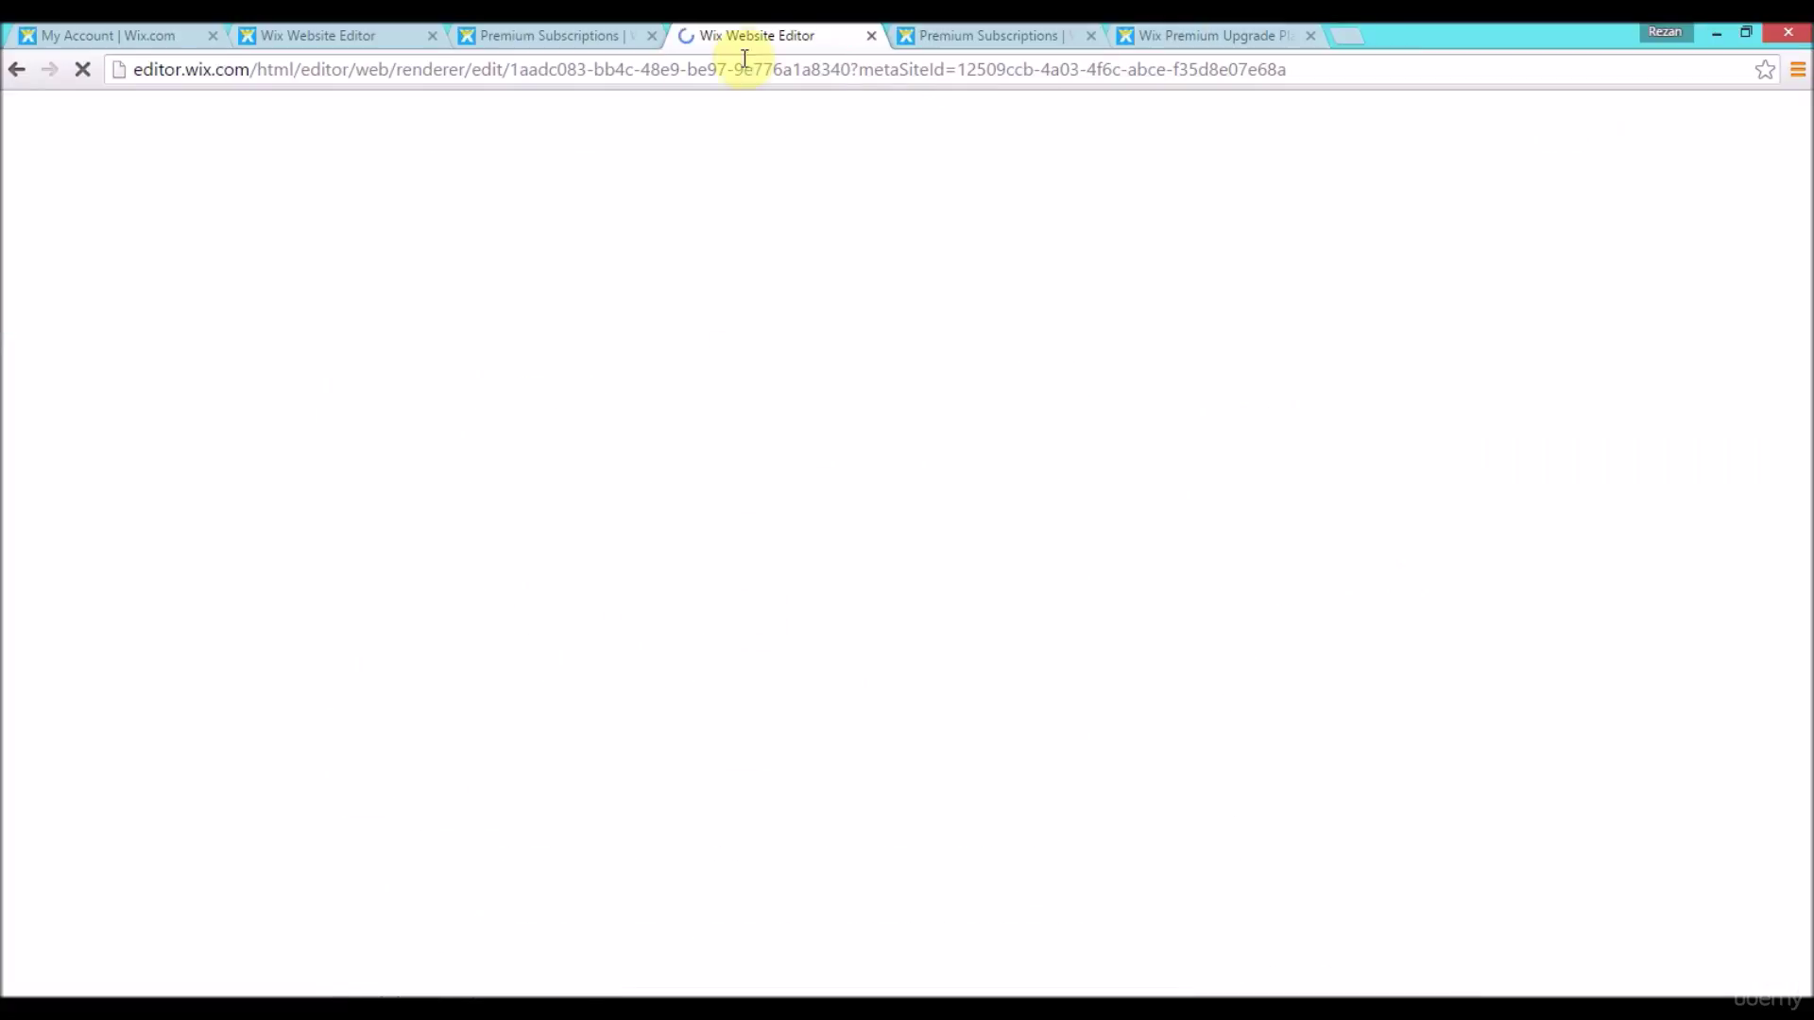
click(321, 35)
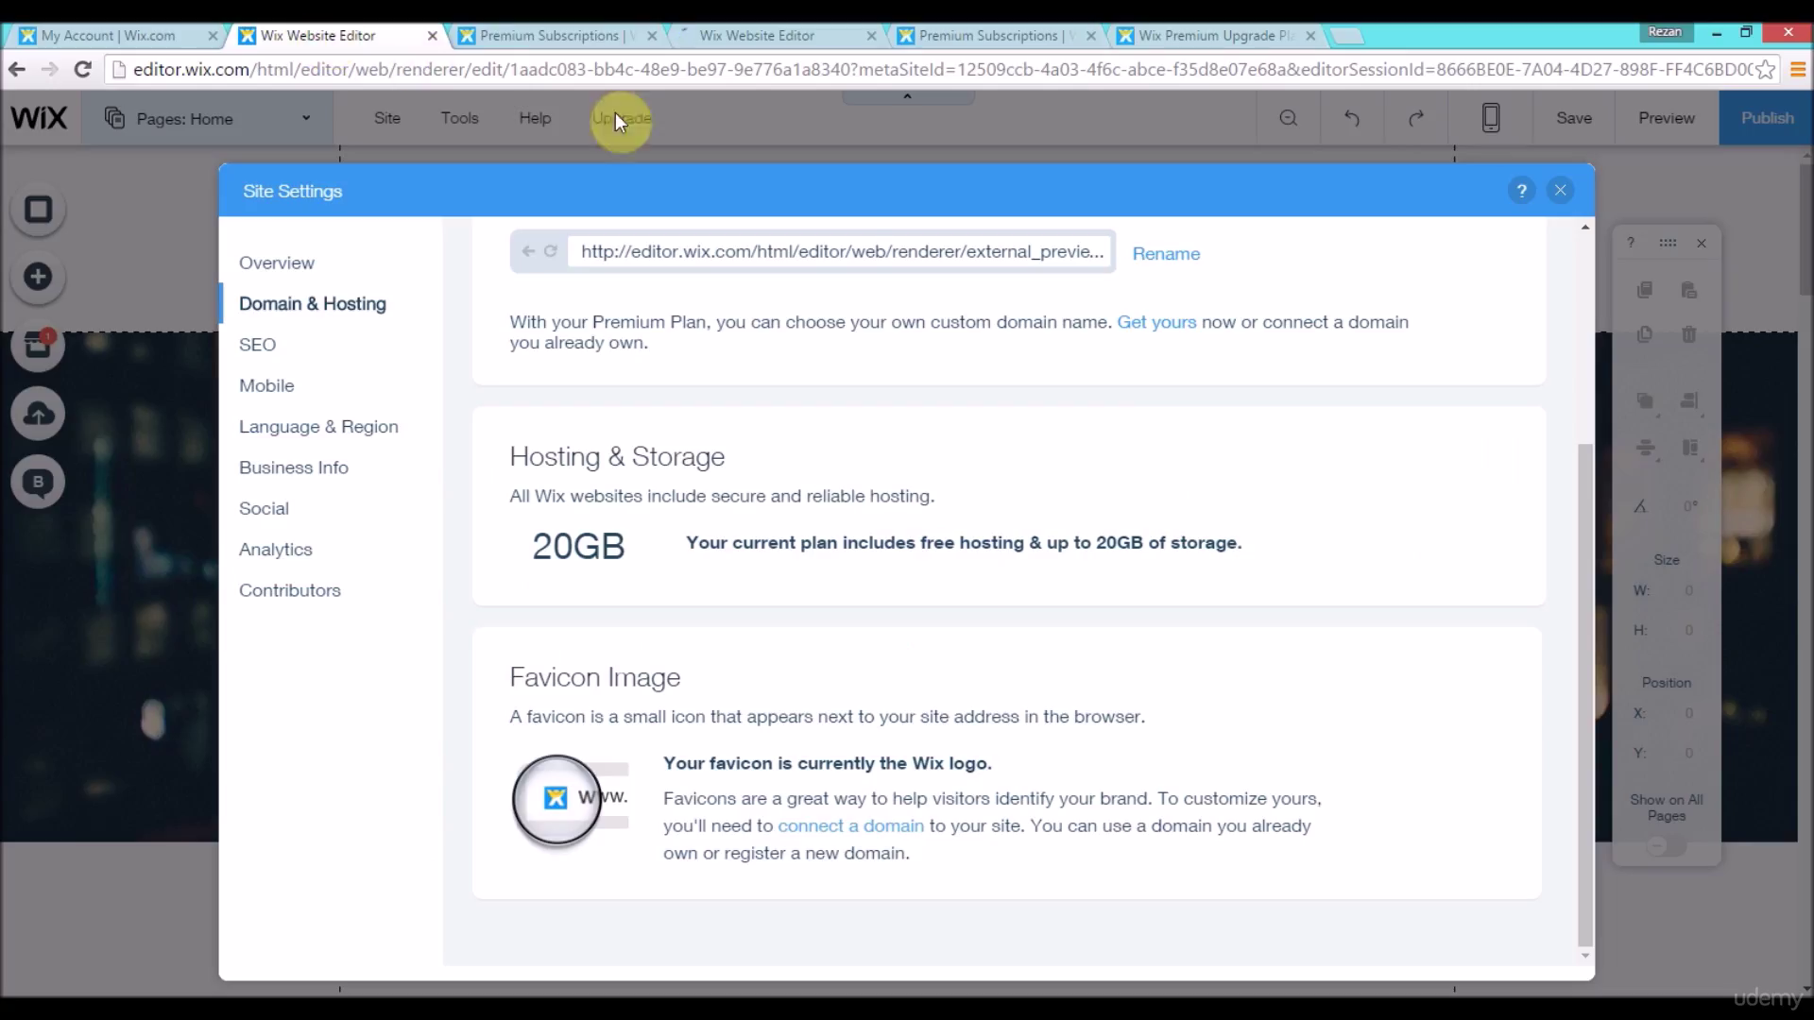
click(794, 38)
click(292, 34)
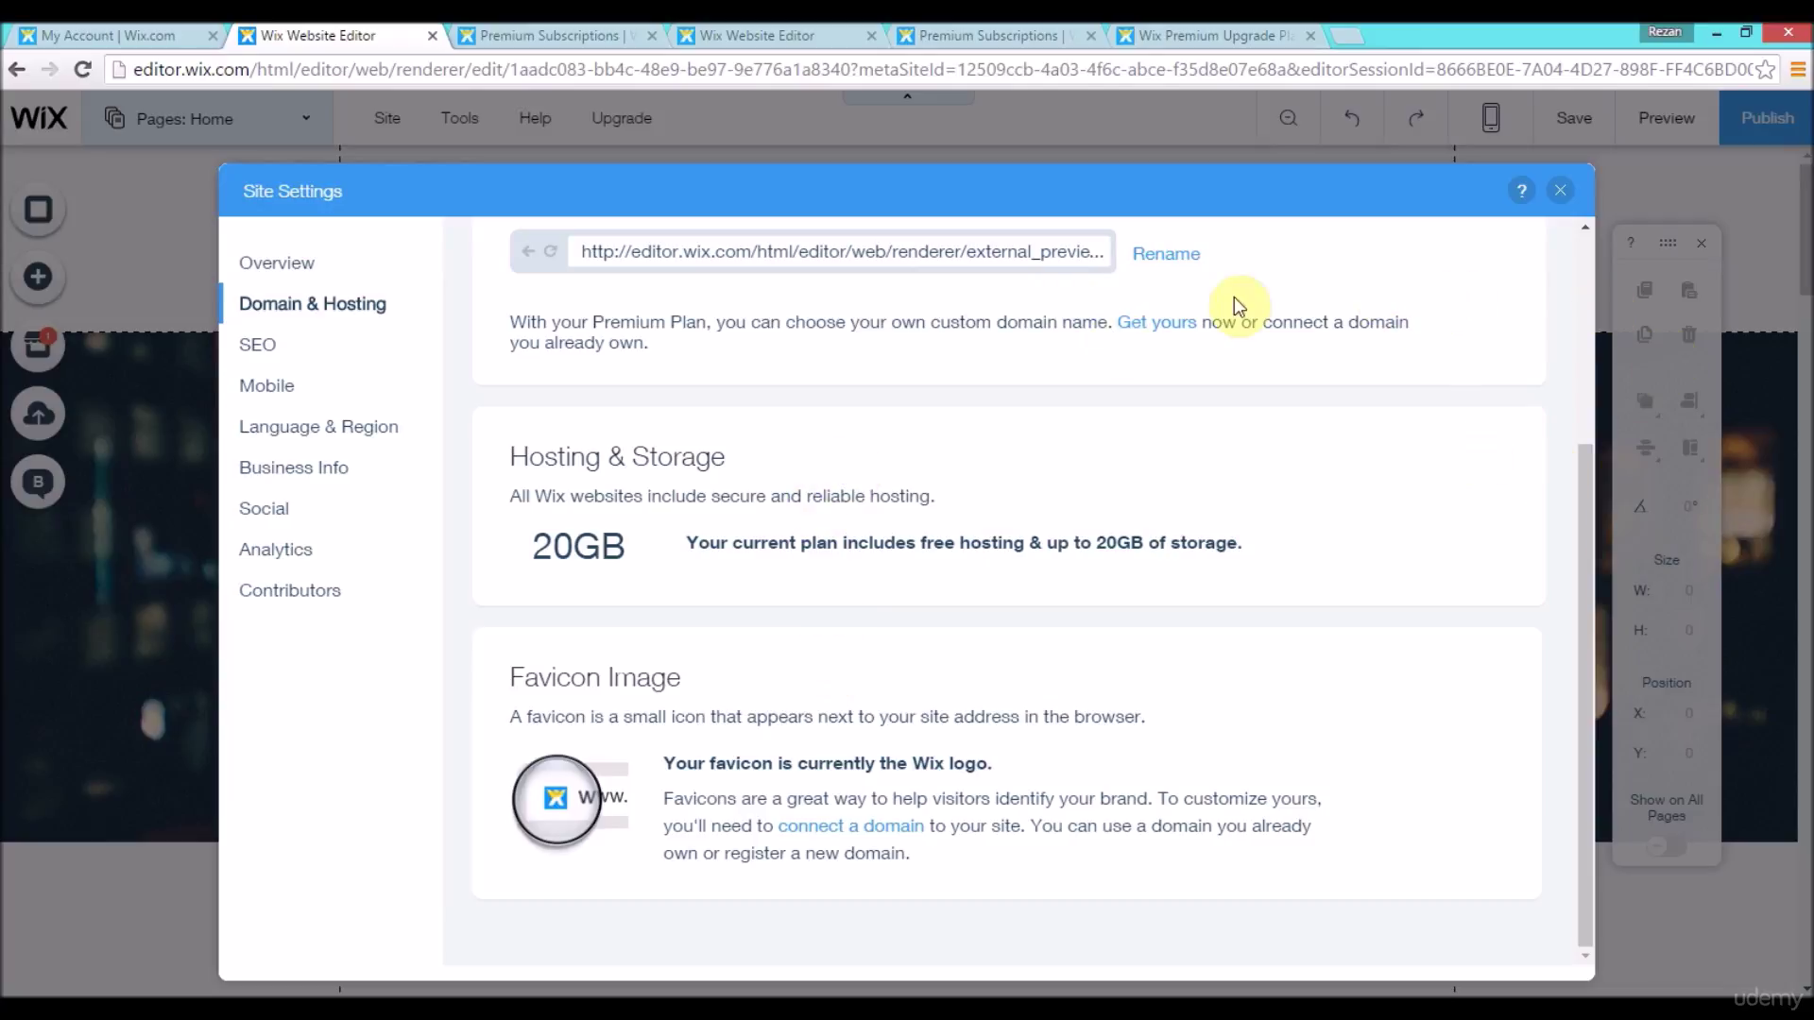
click(763, 34)
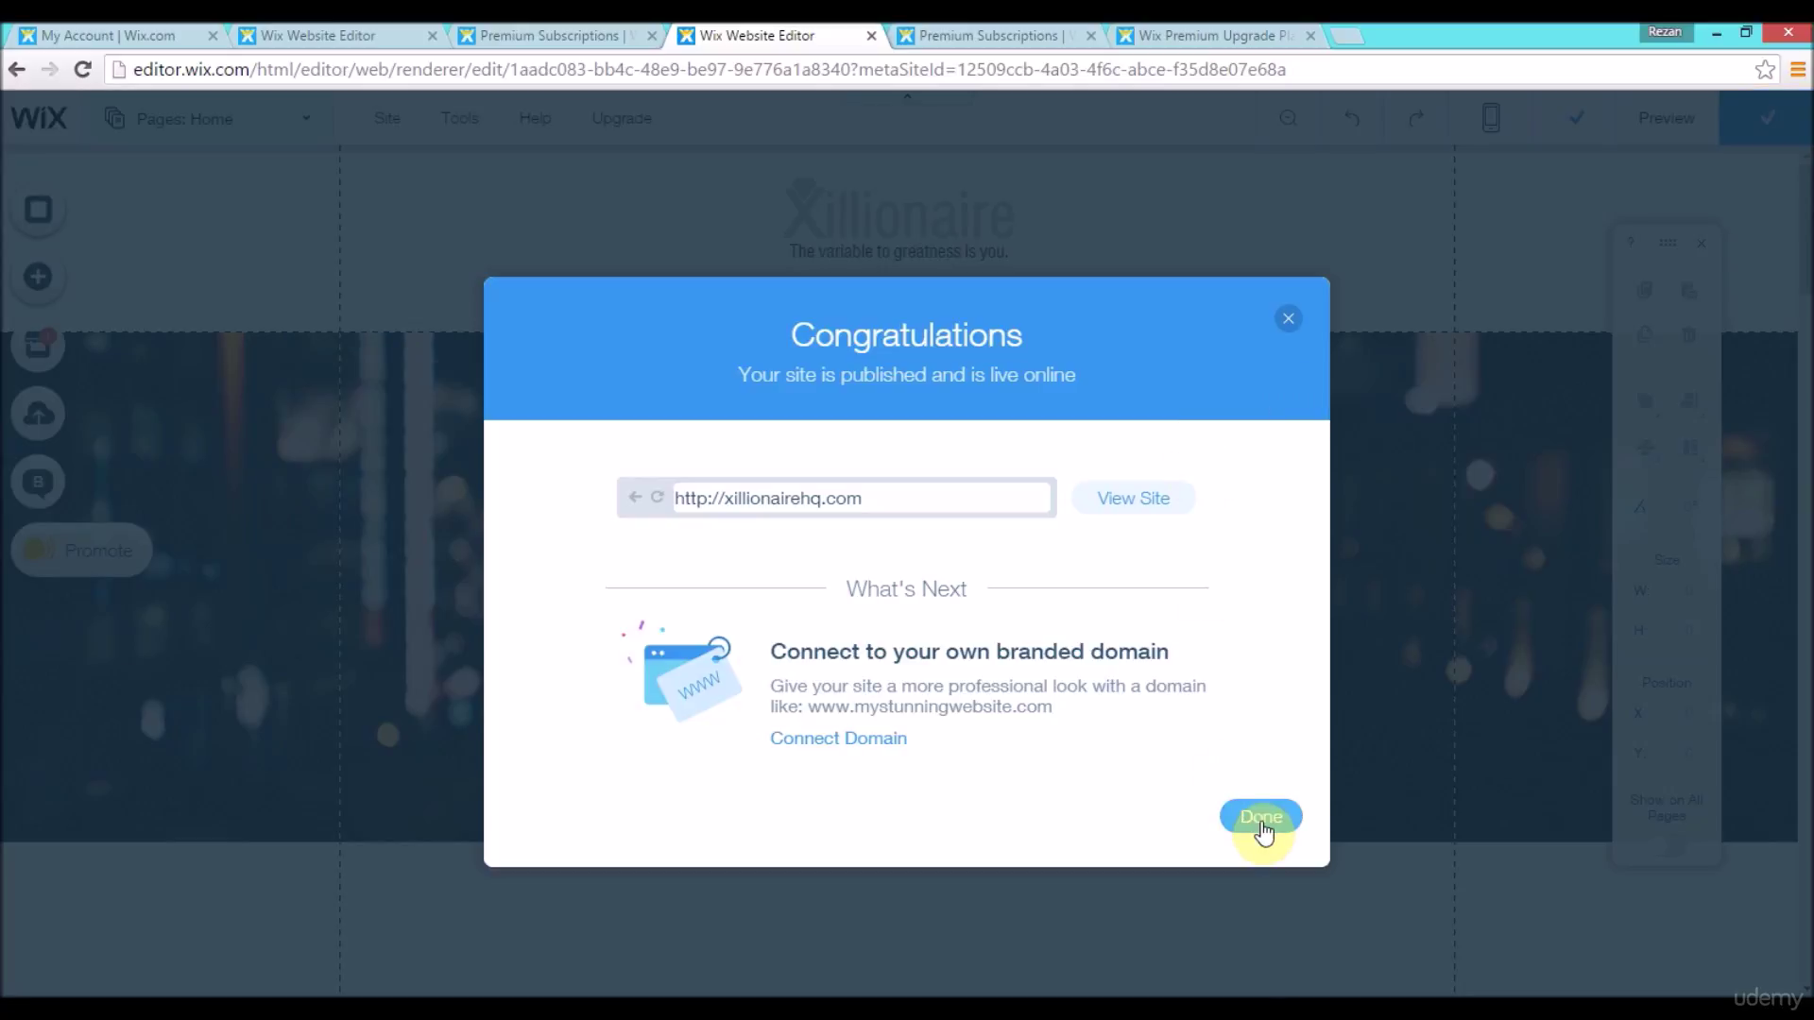
click(1261, 819)
Step: Return to the original website editor page and reload it, accepting the loss of unsaved changes
click(552, 36)
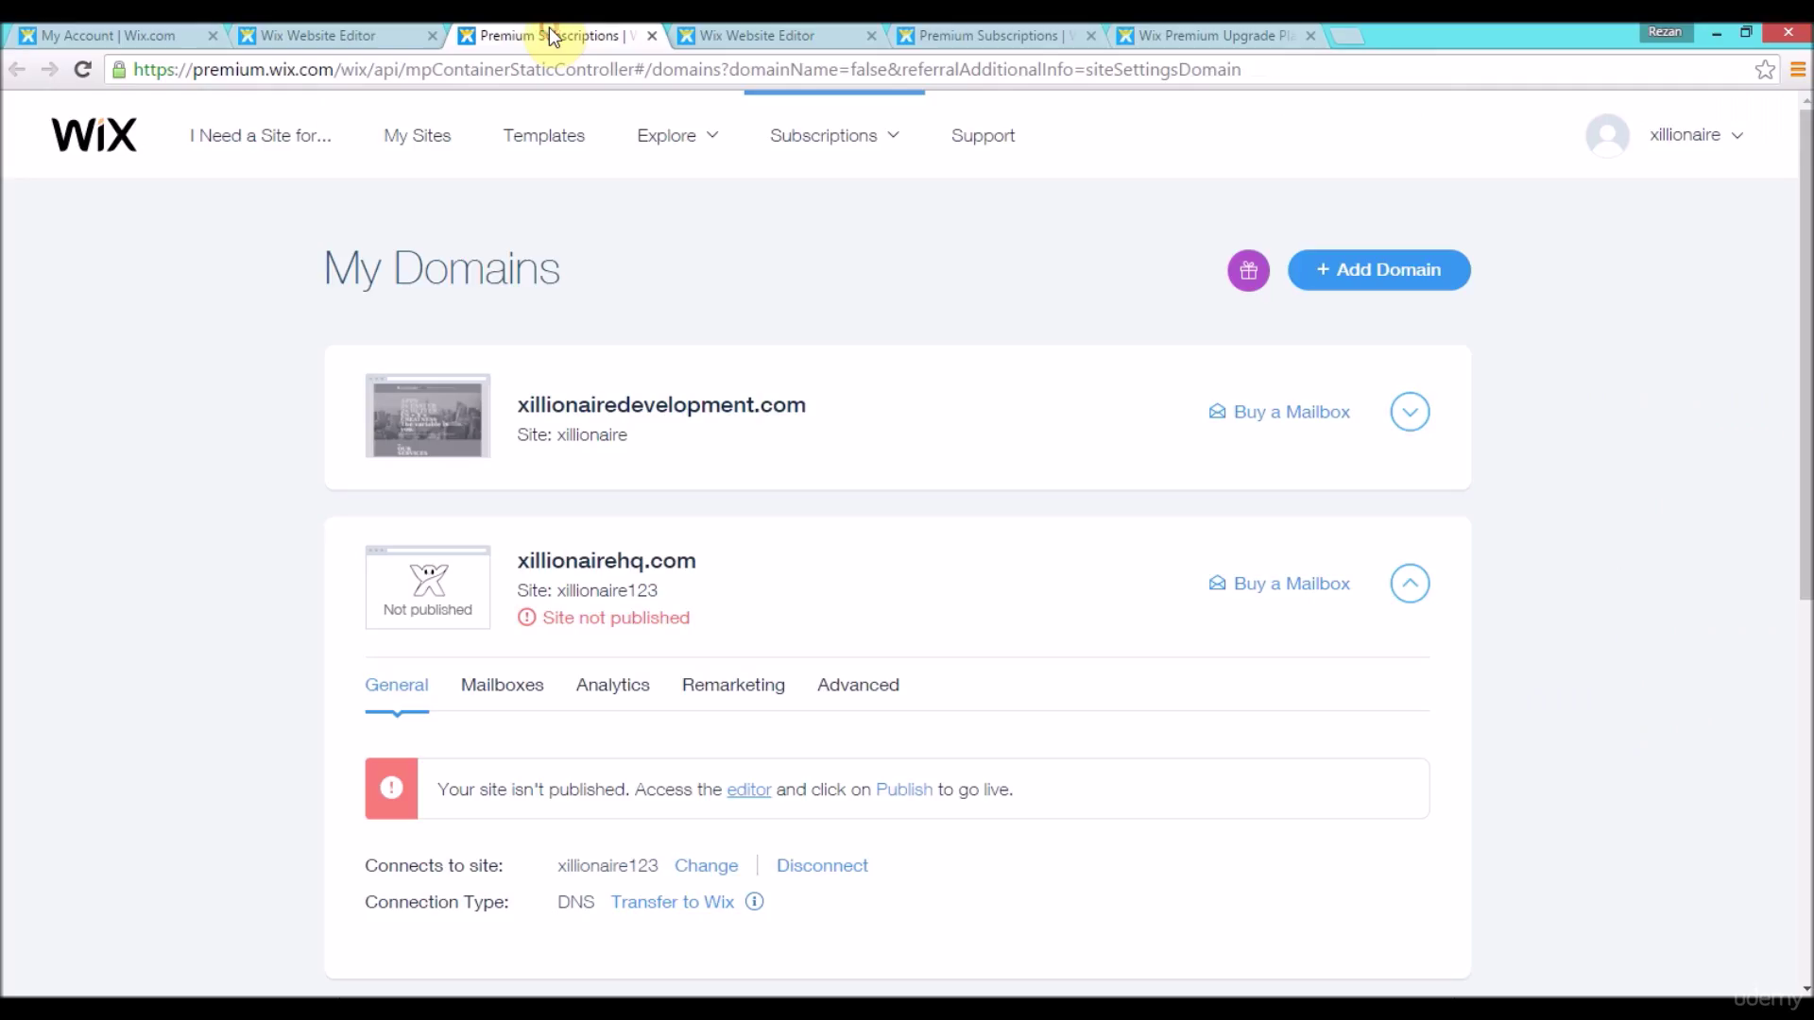
click(308, 36)
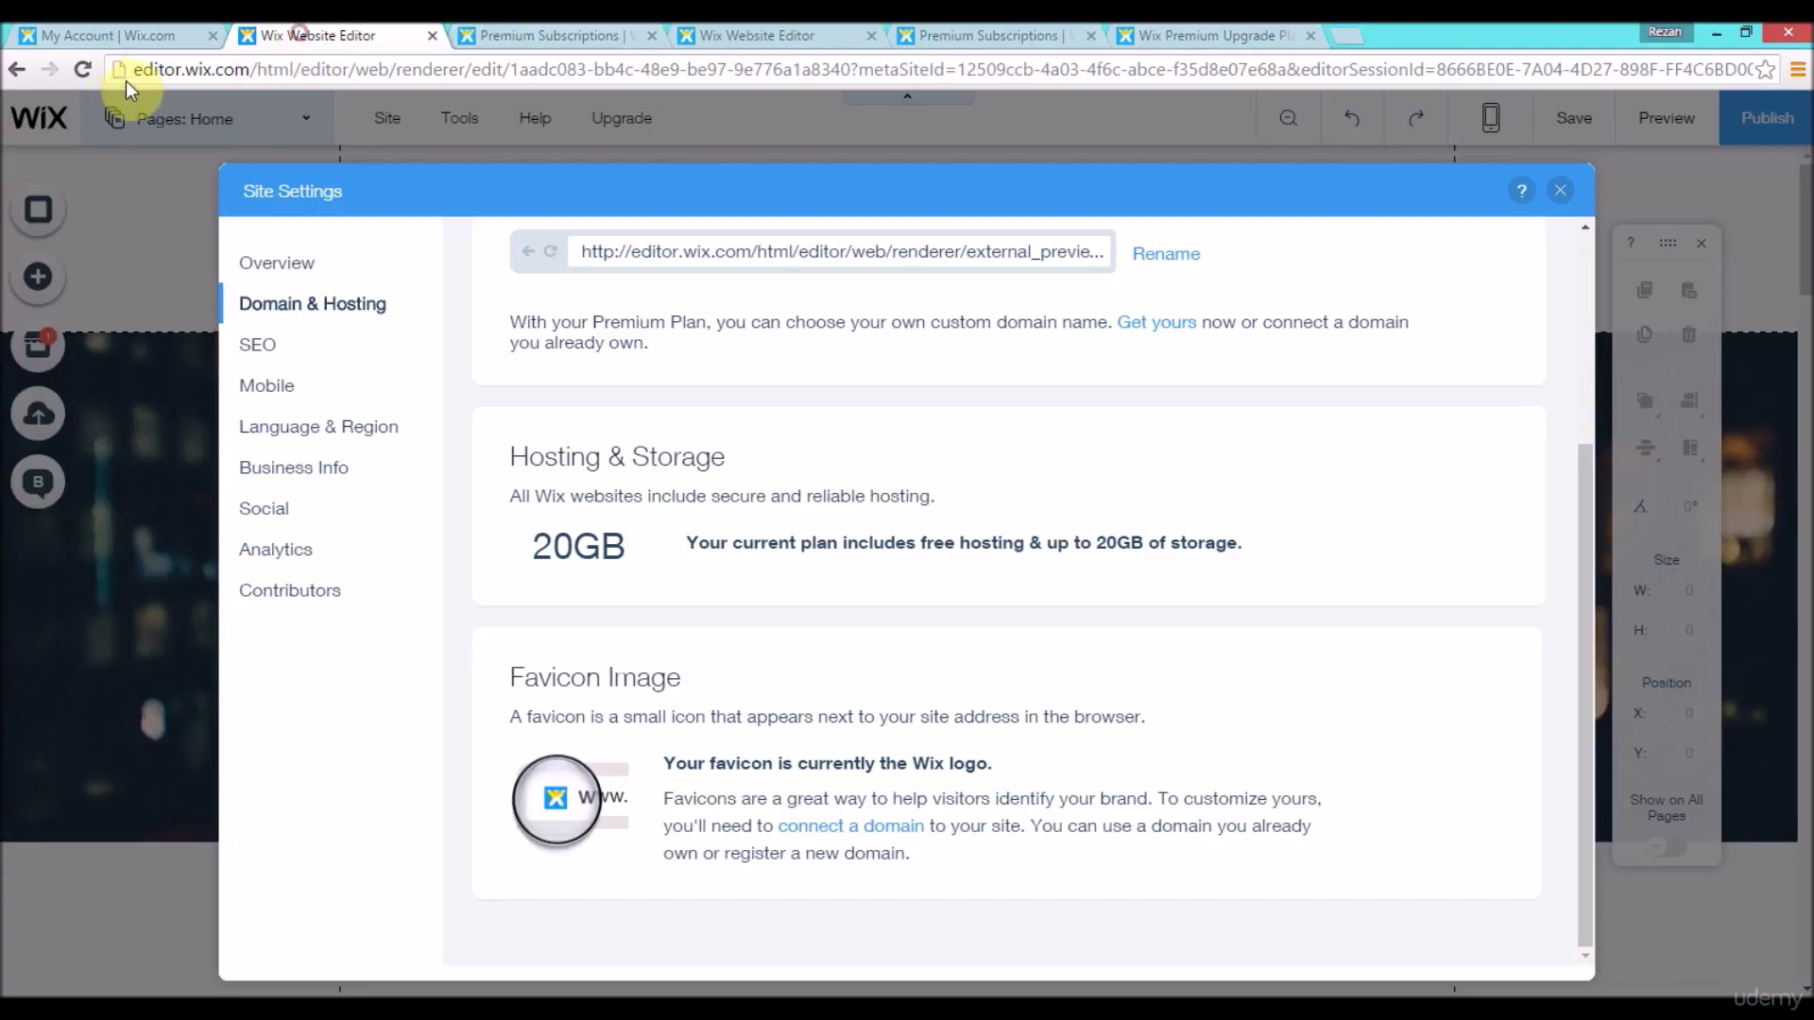
click(81, 69)
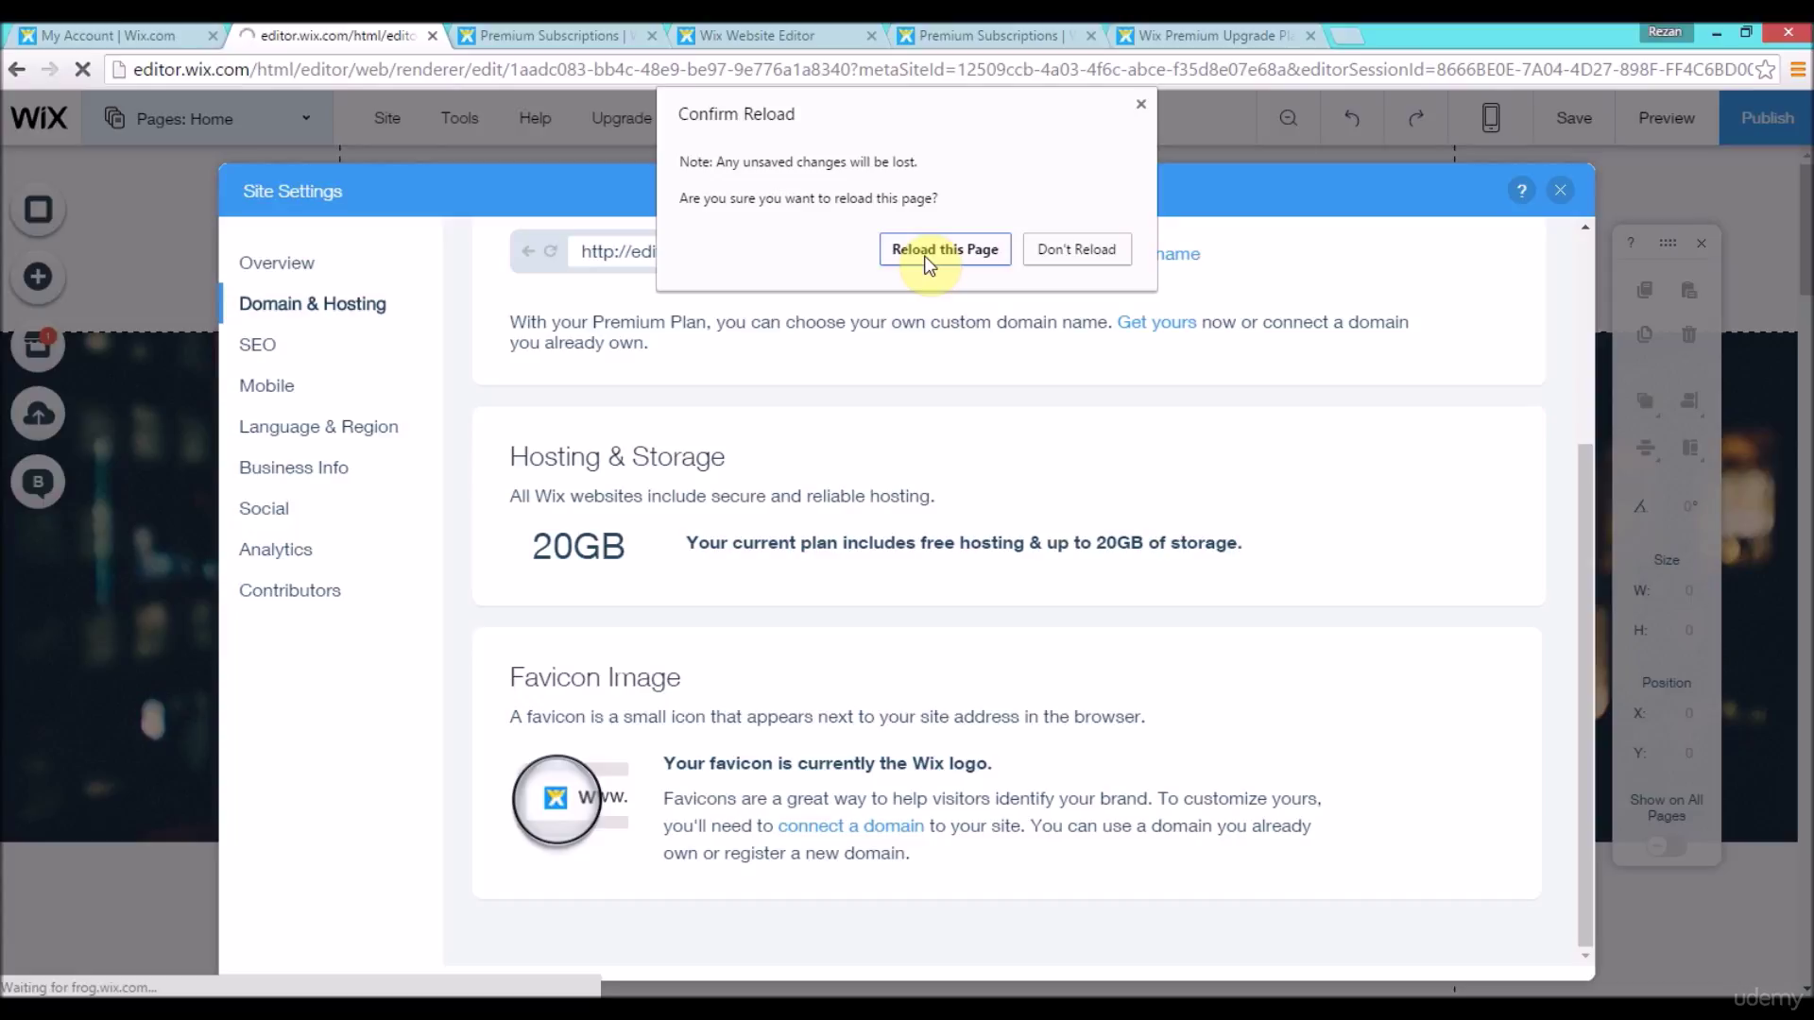
click(948, 251)
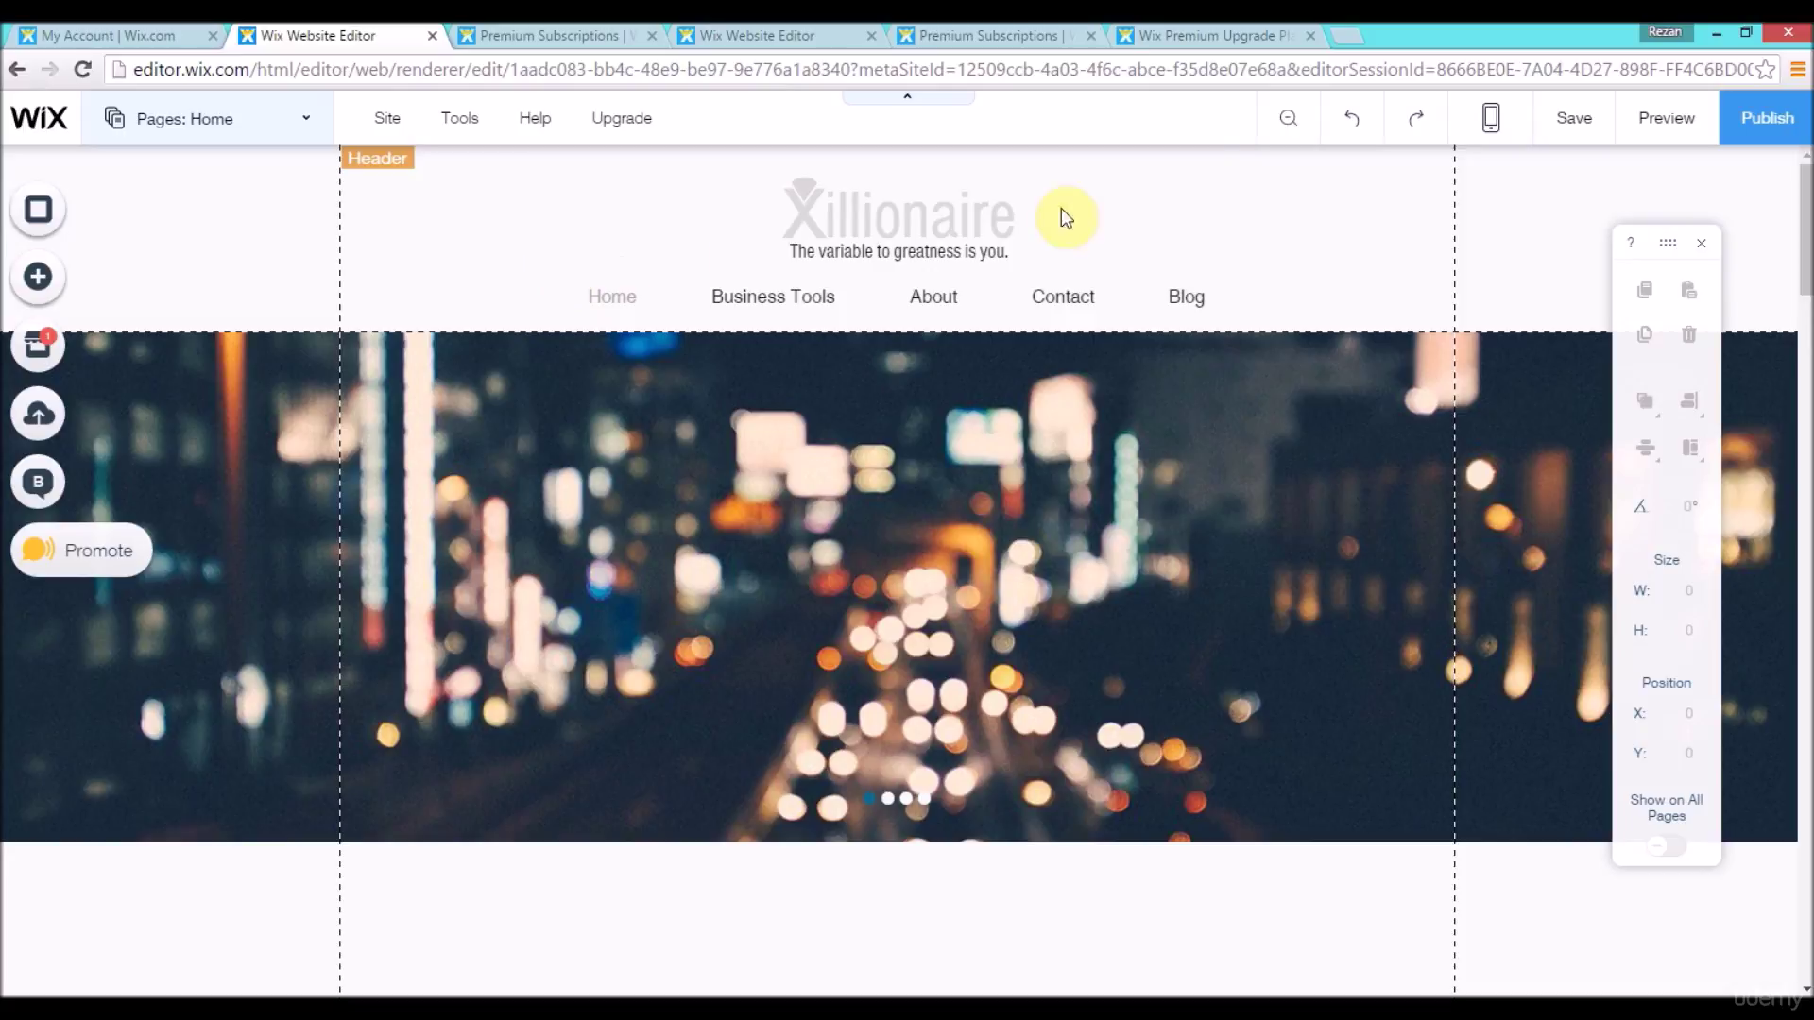
Step: Reopen the site settings at Domain & Hosting and bring up the Favicon Image section
click(385, 119)
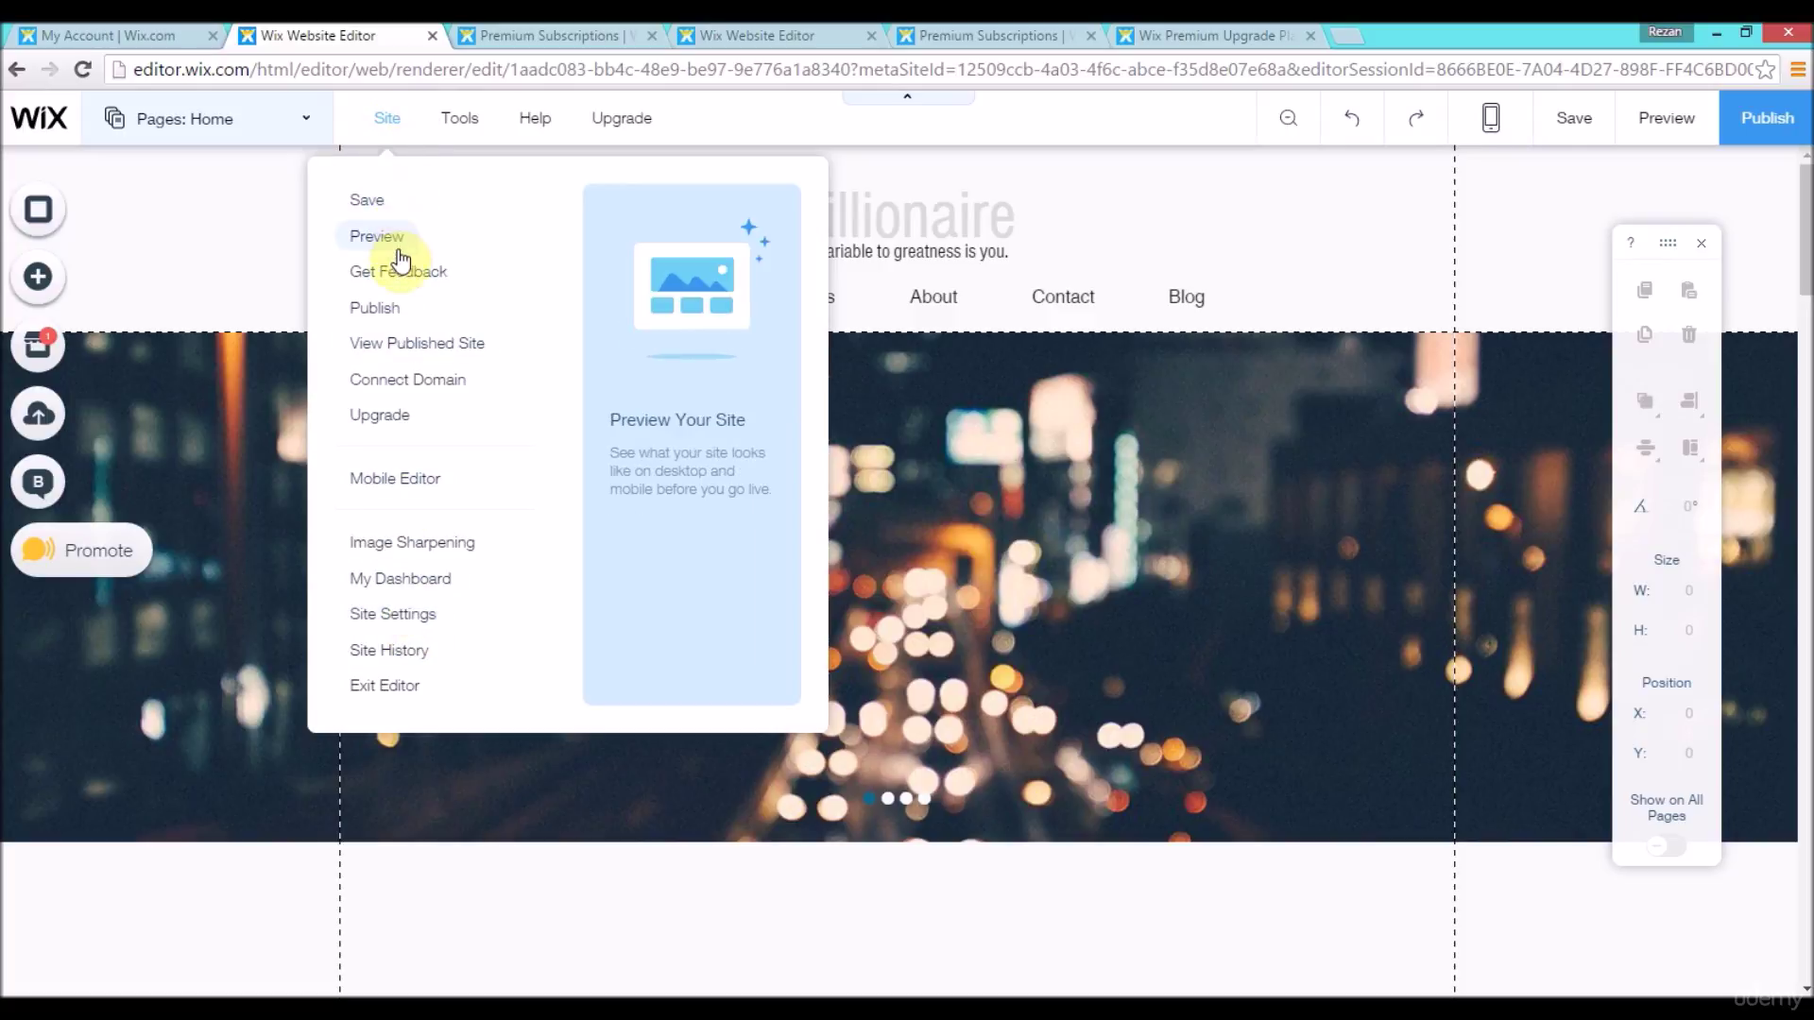
click(400, 616)
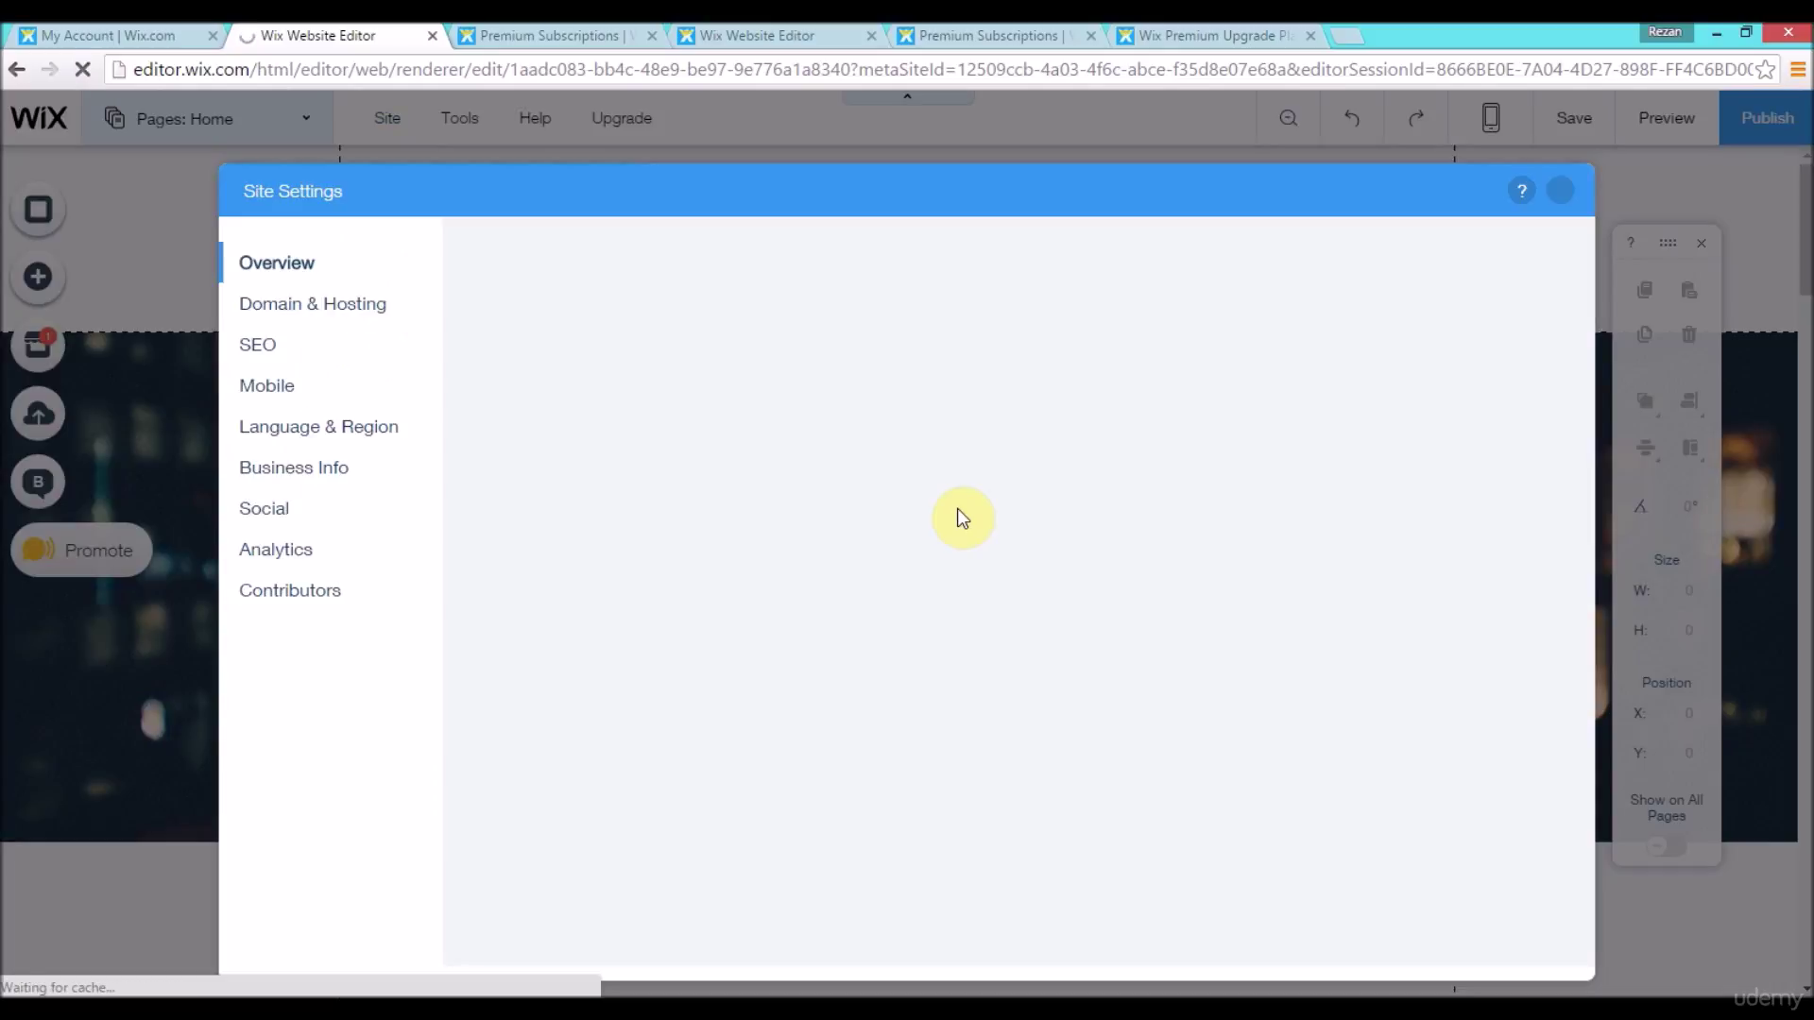
click(342, 307)
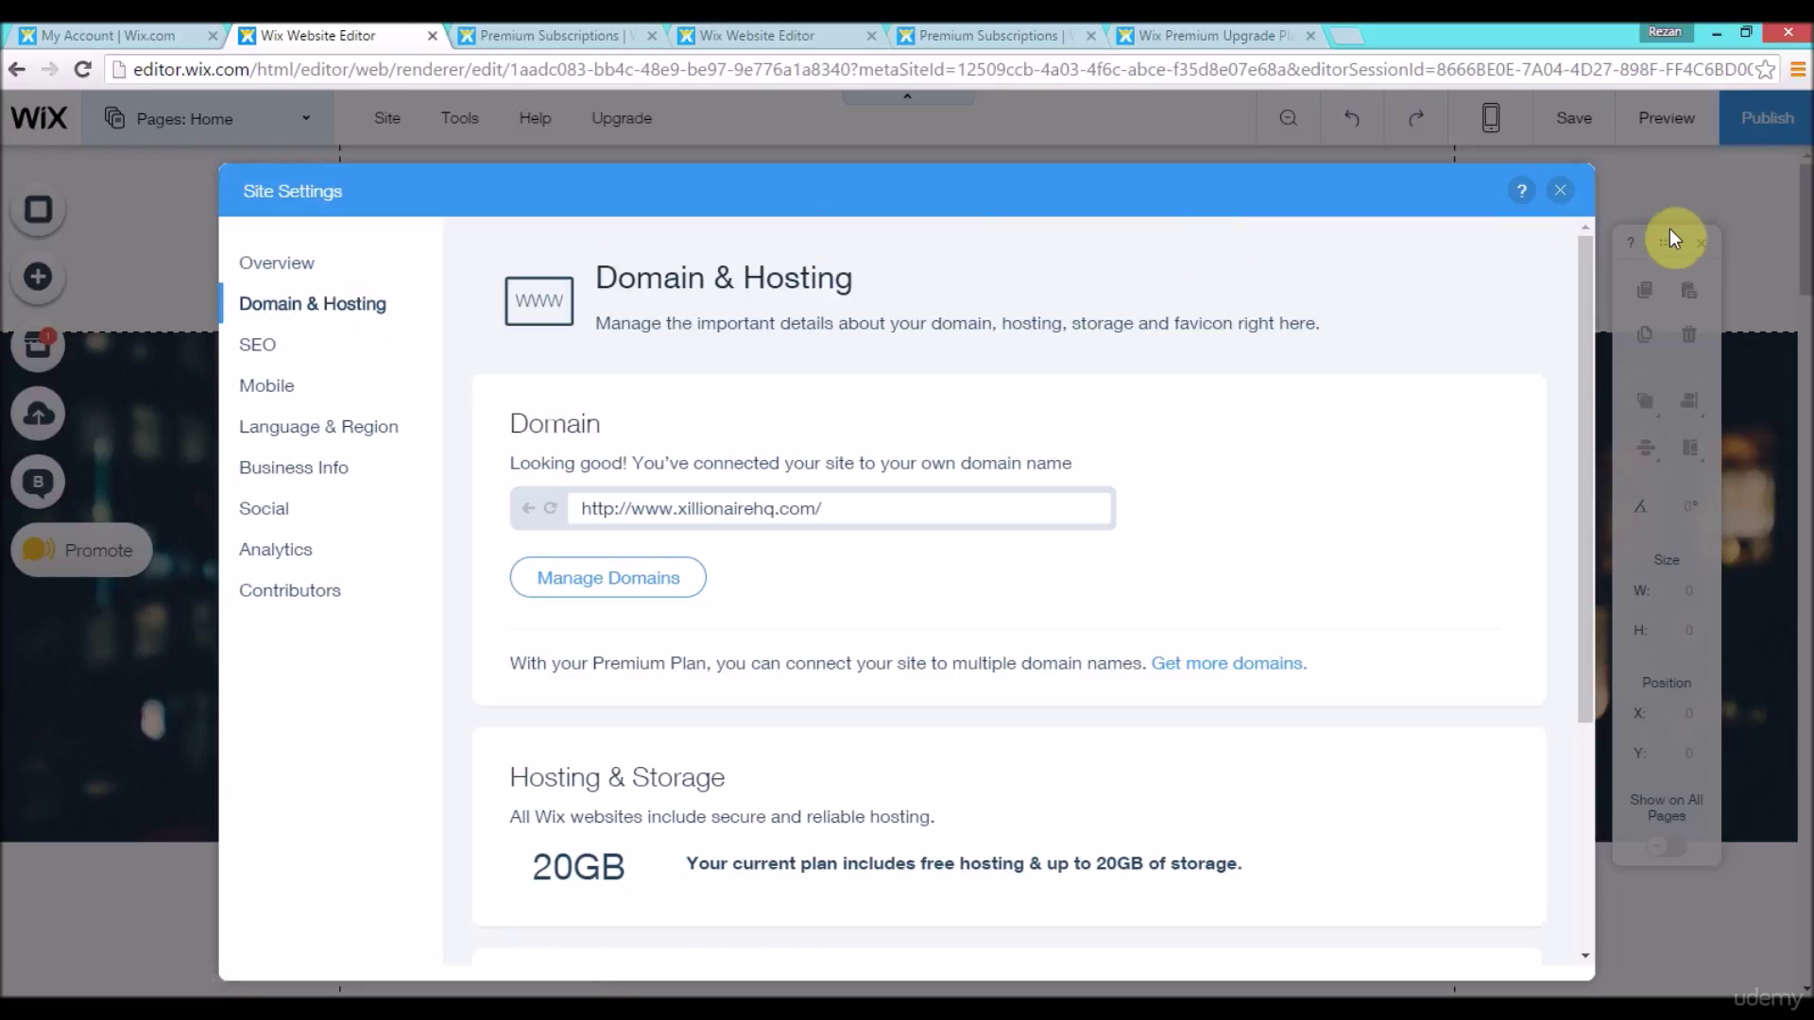
drag(1590, 262, 1571, 517)
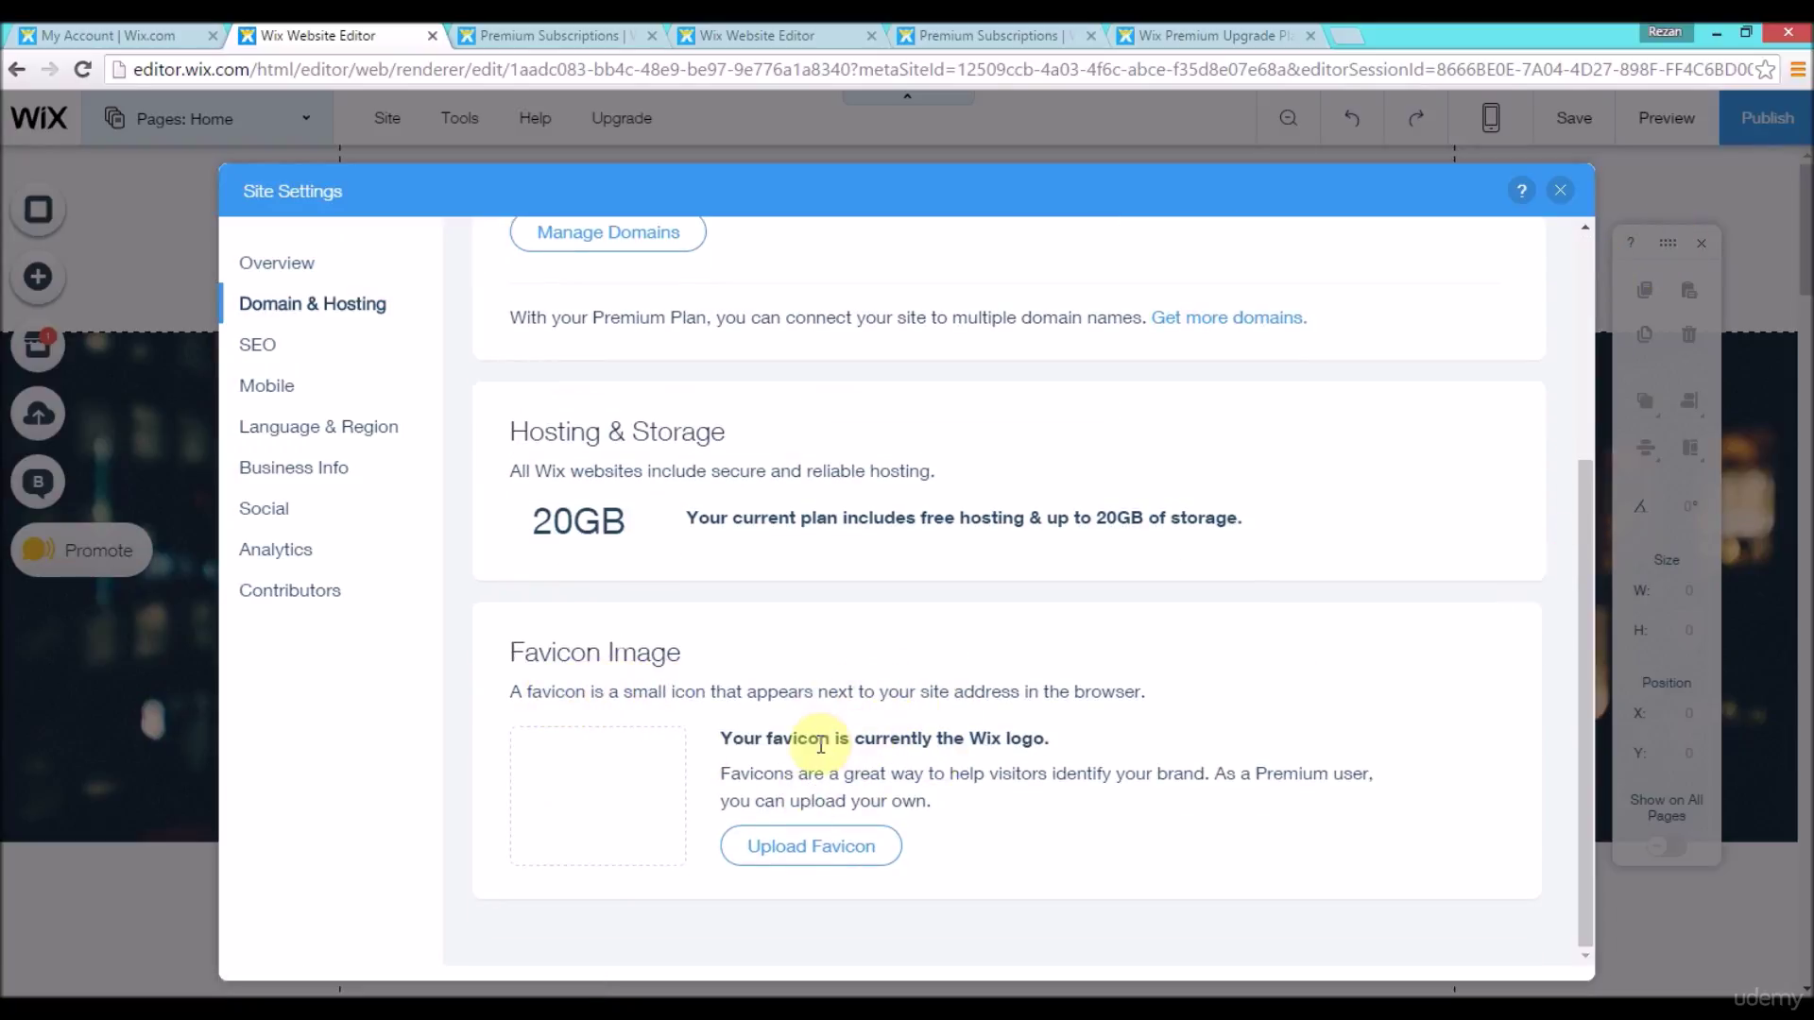
drag(768, 737, 832, 738)
click(888, 732)
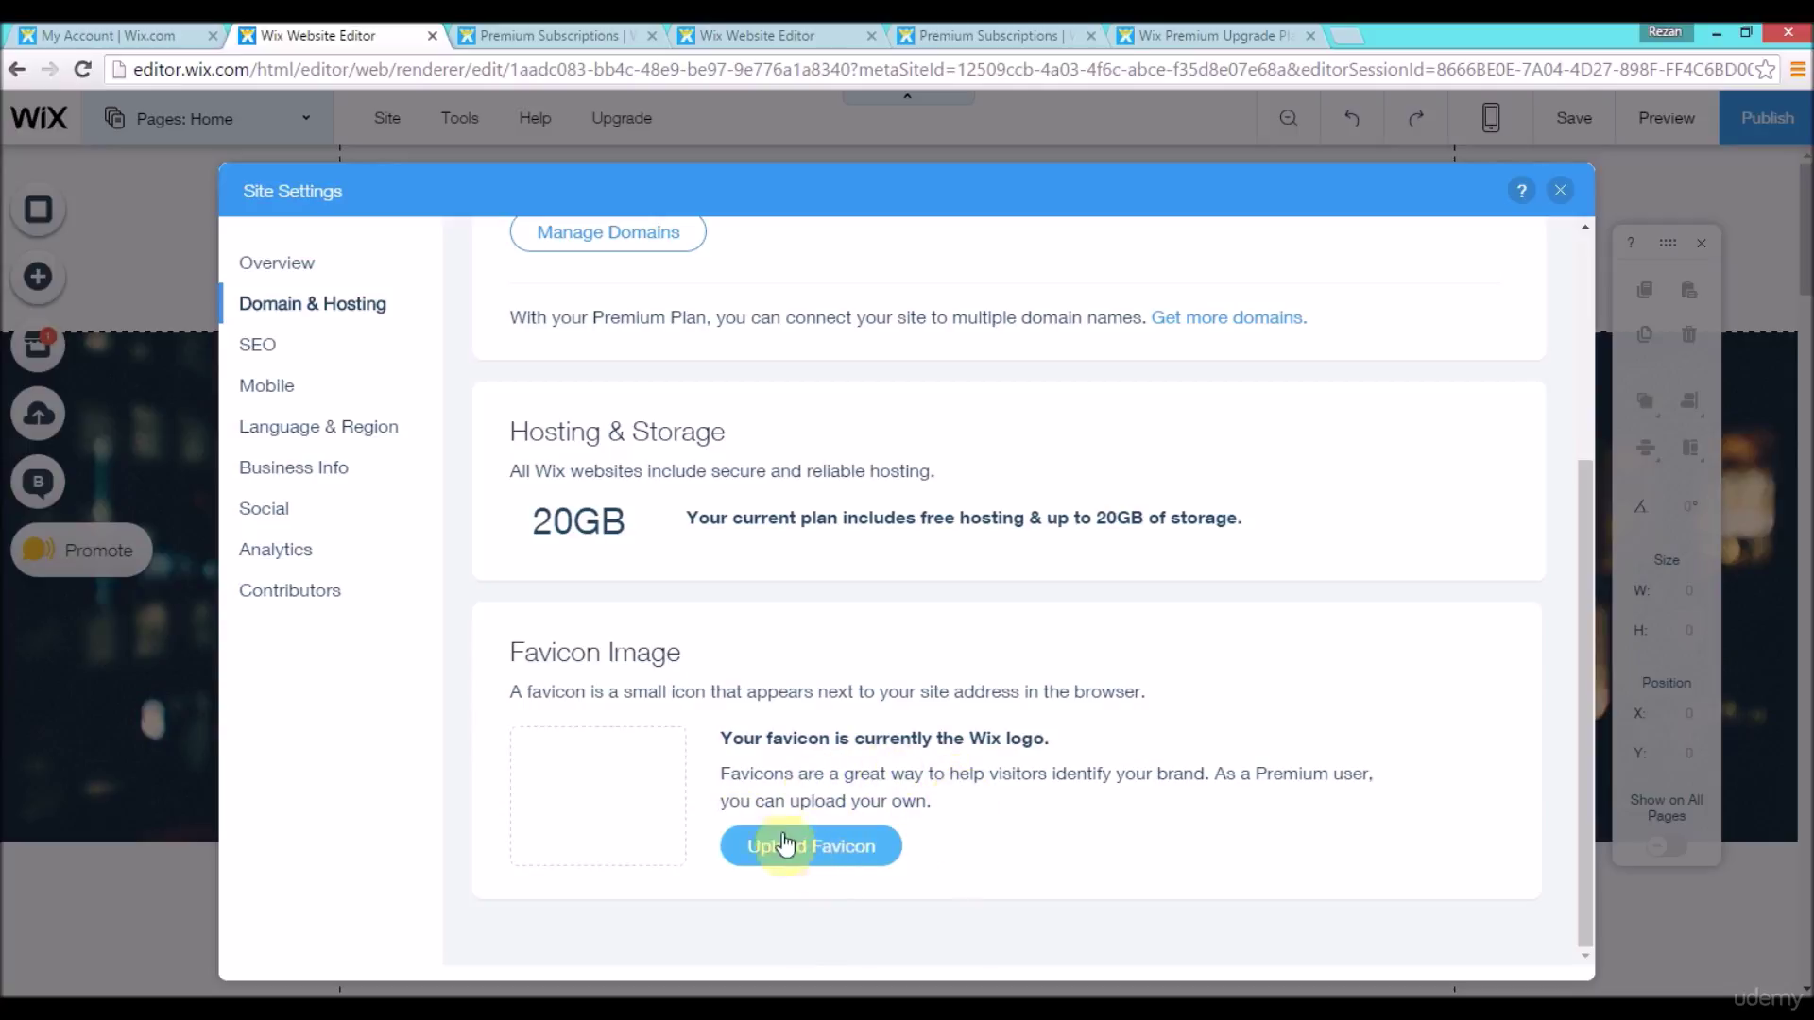
Step: Start a favicon upload, choose the black X logo beside the diamond image in My Images and apply it
click(839, 855)
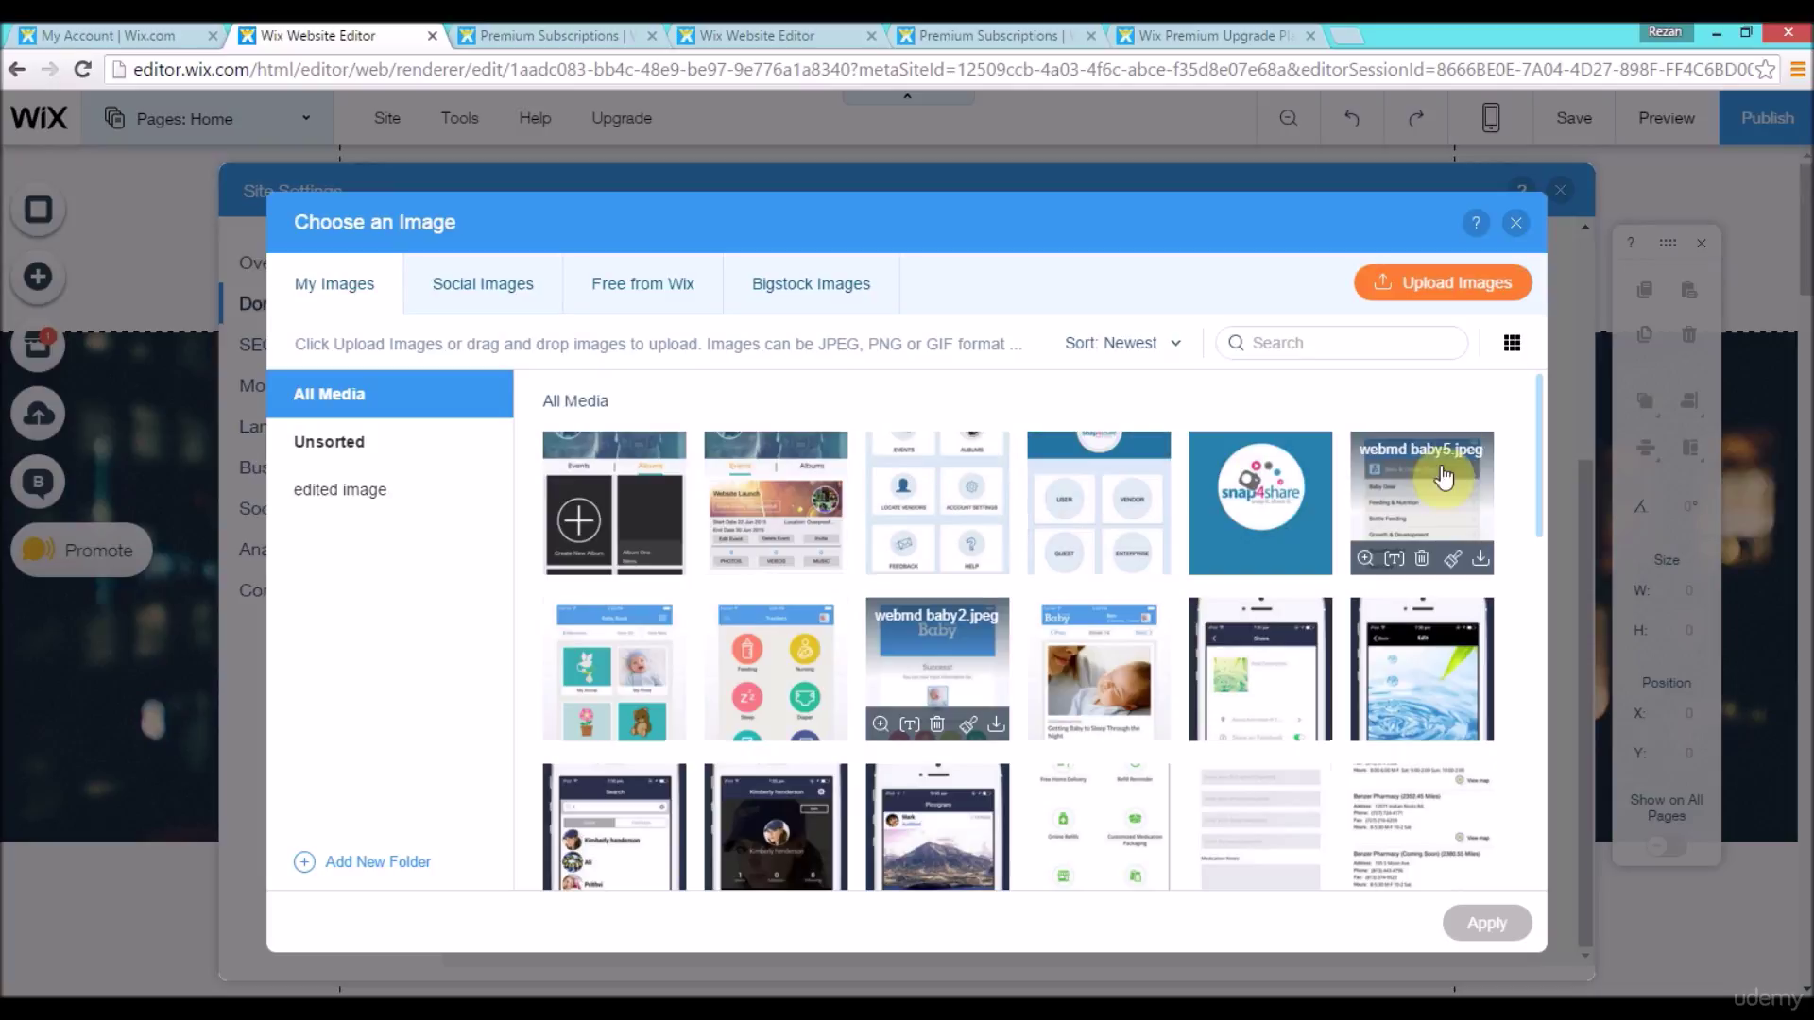
drag(1535, 410, 1525, 568)
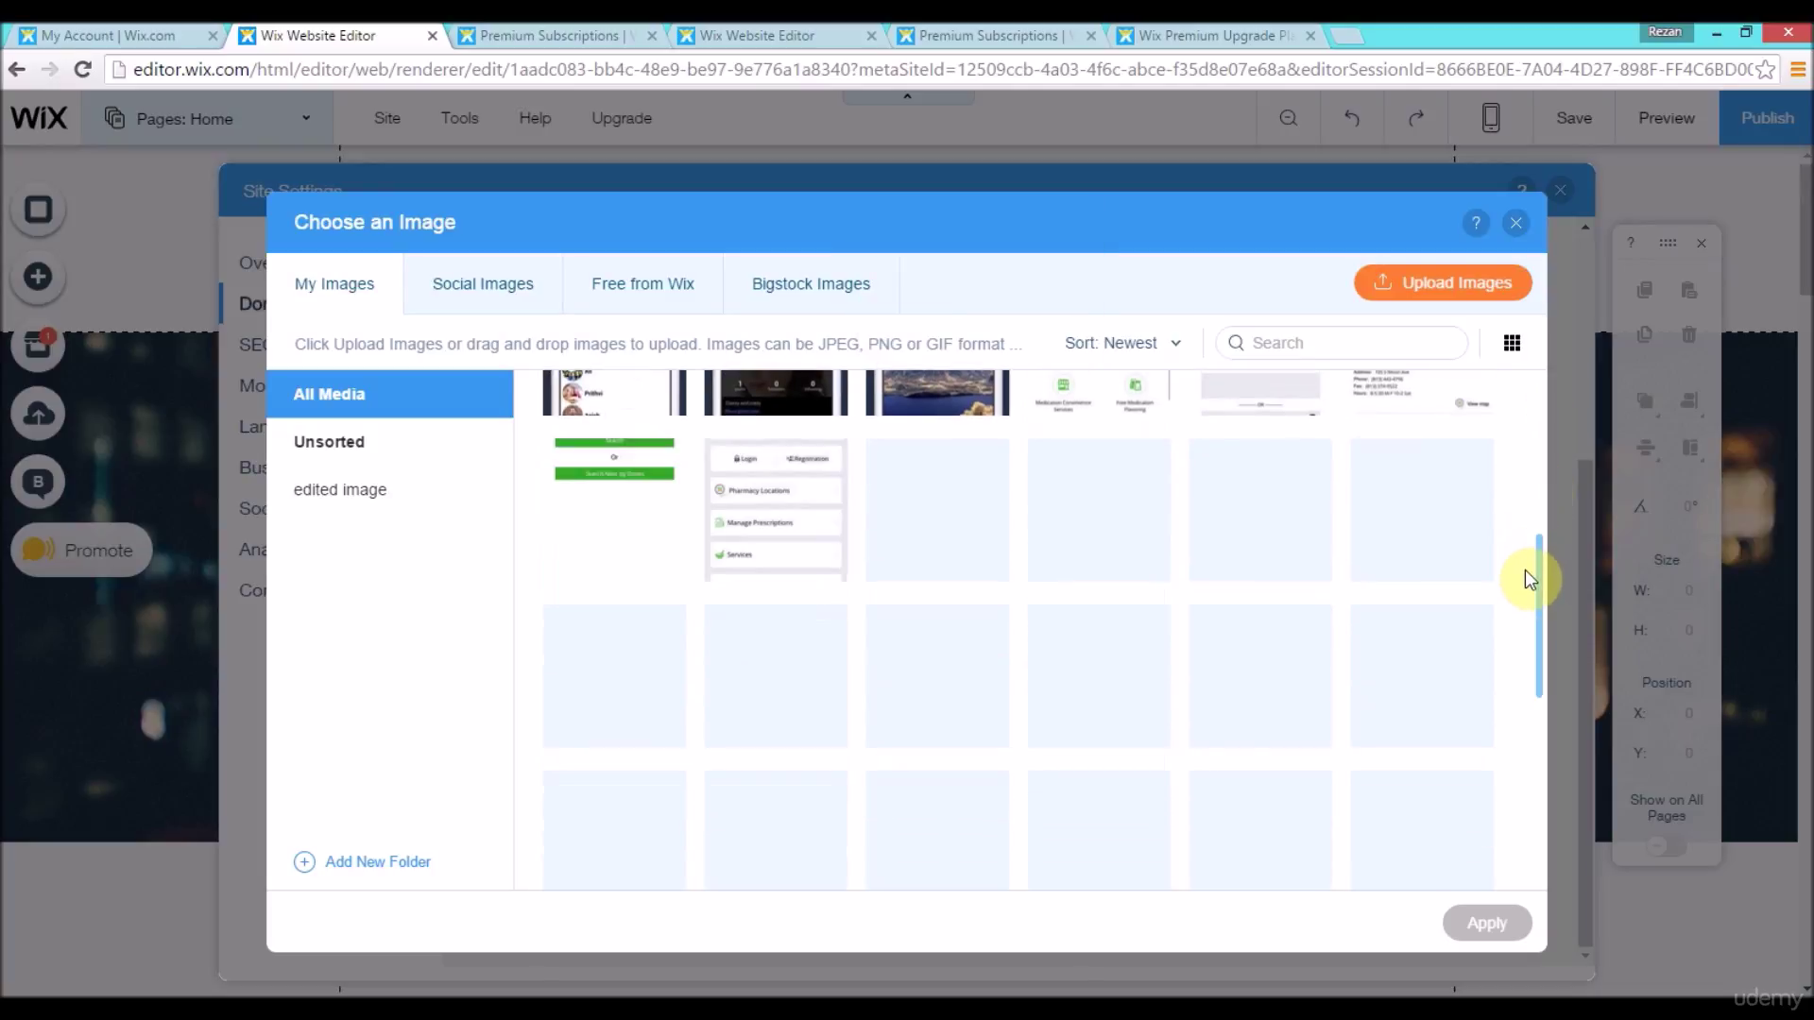
drag(1534, 592, 1534, 669)
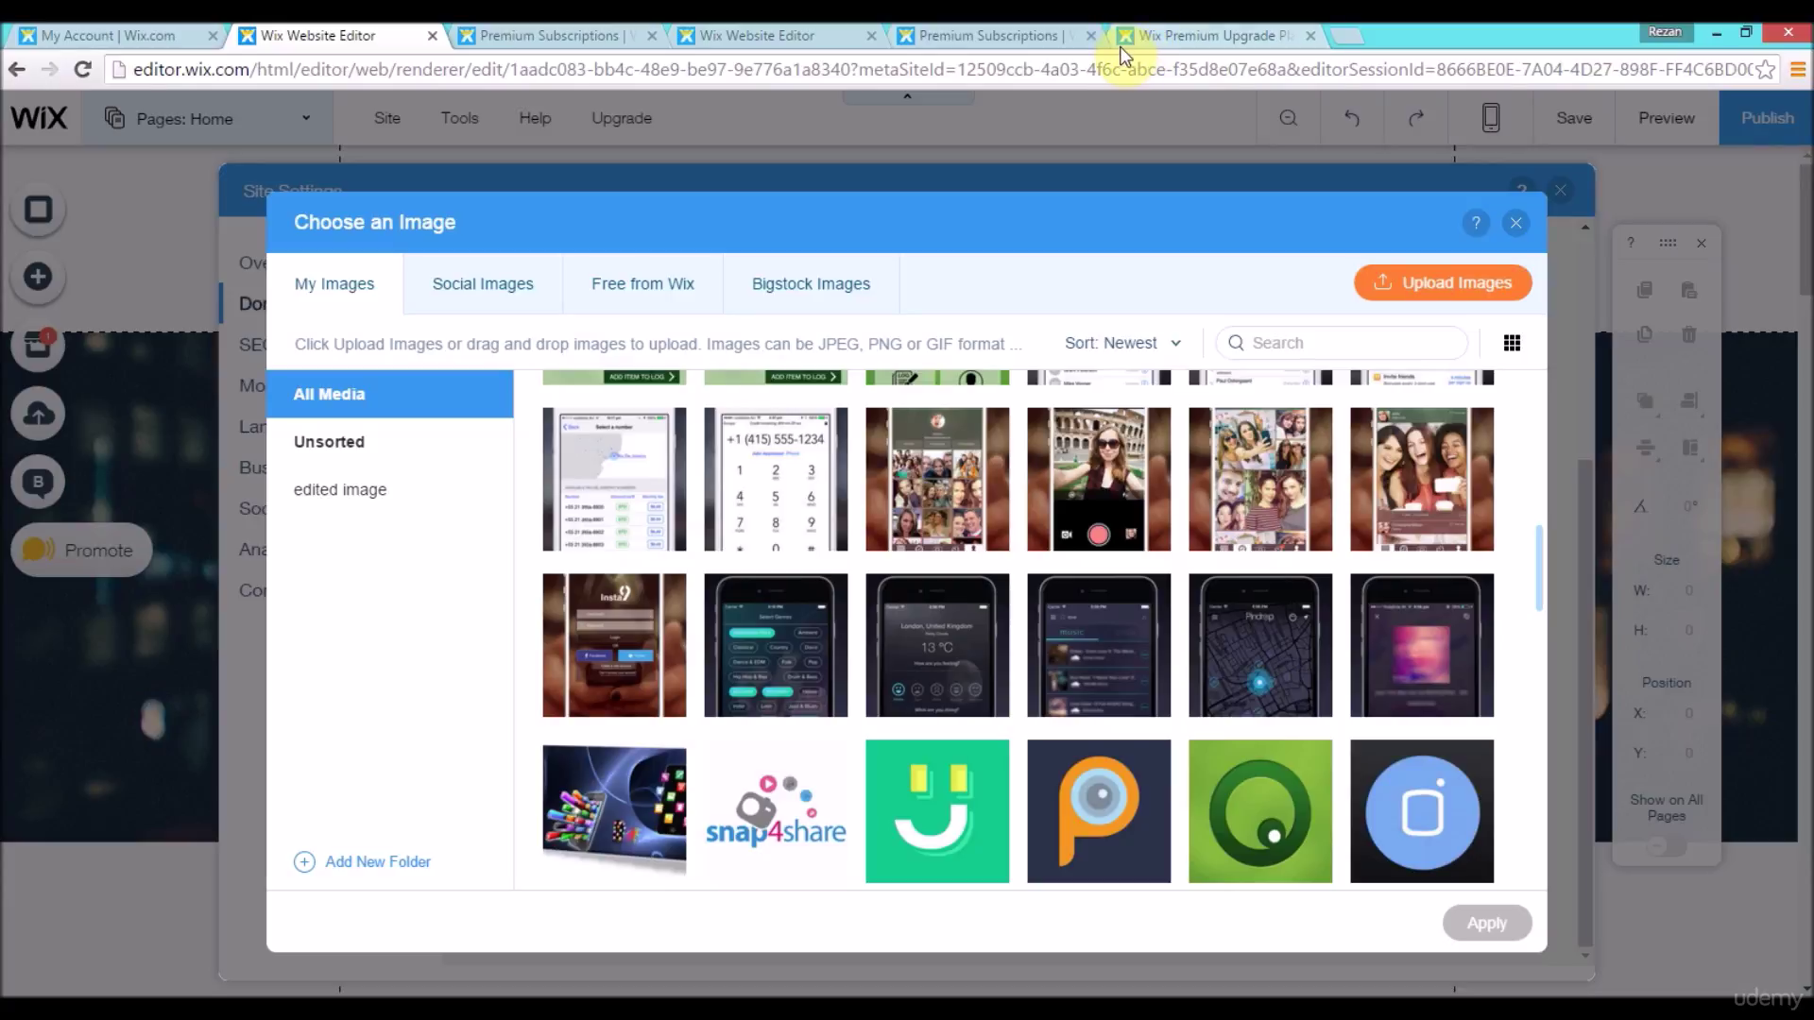
drag(1540, 564, 1529, 661)
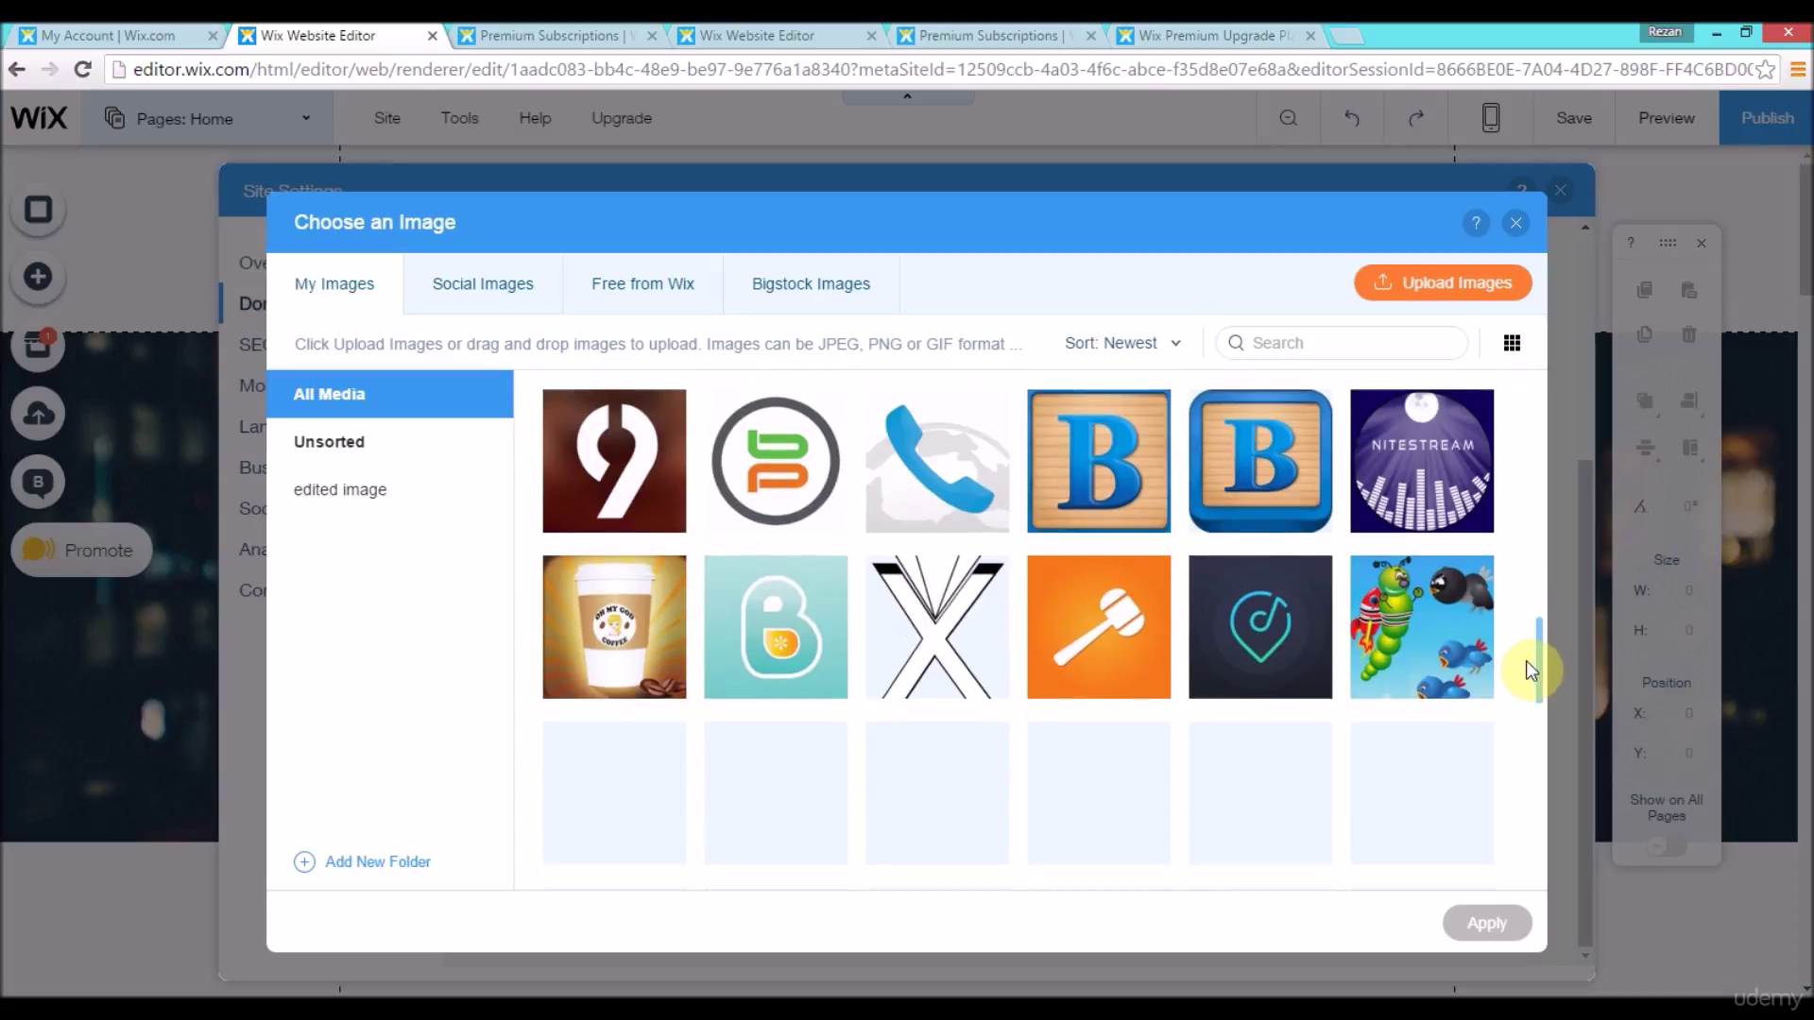
scroll(1516, 684, down, 2)
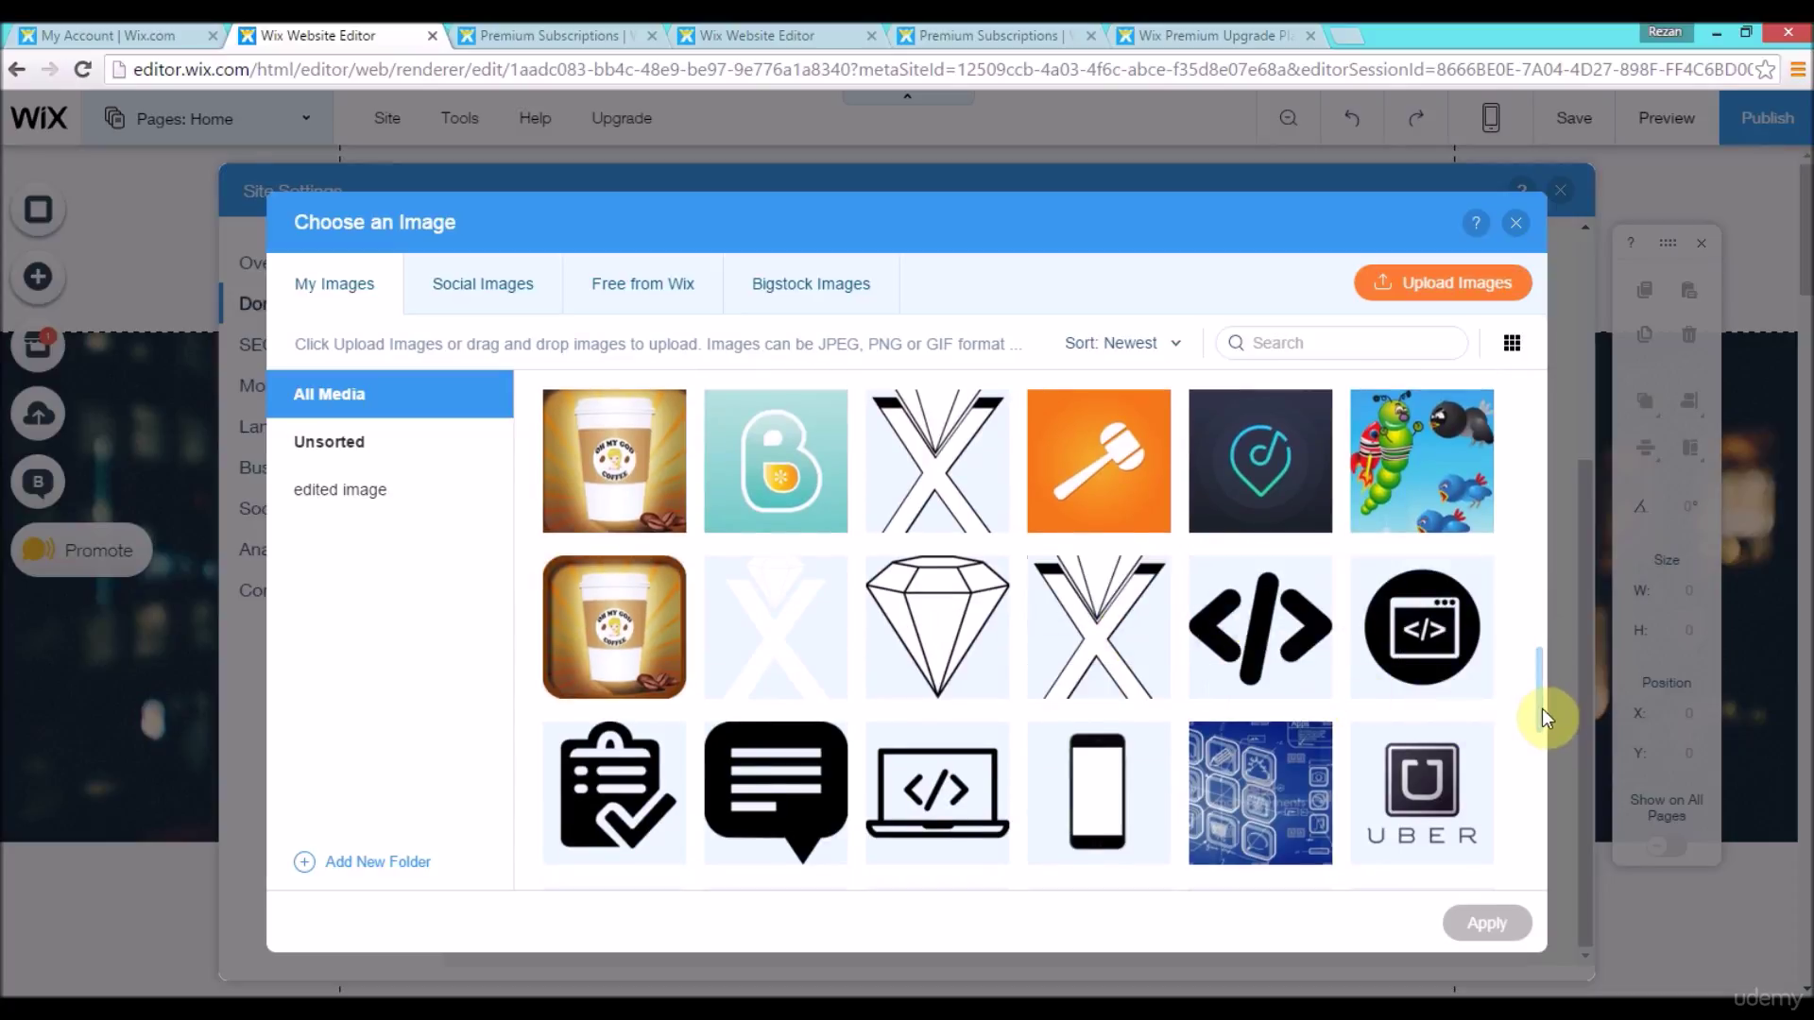
mouse_move(1539, 705)
mouse_down()
mouse_move(1546, 764)
mouse_move(1547, 719)
mouse_move(1514, 712)
mouse_up()
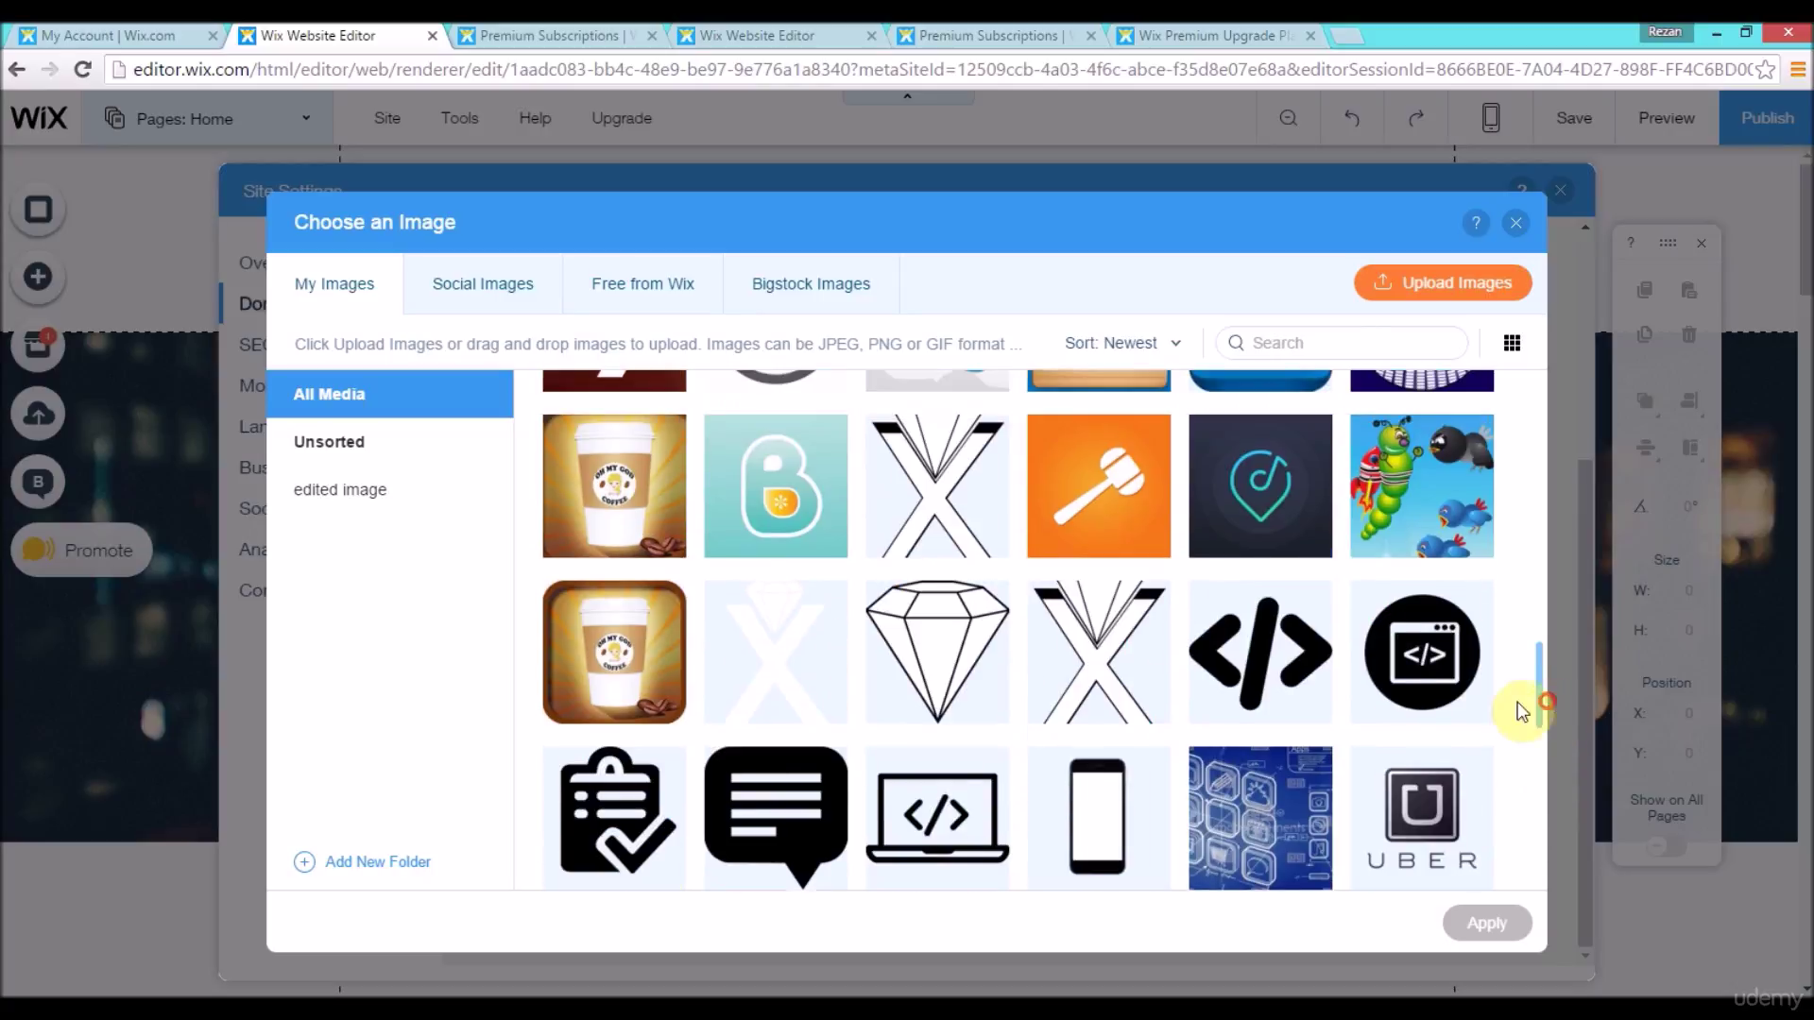
click(1101, 664)
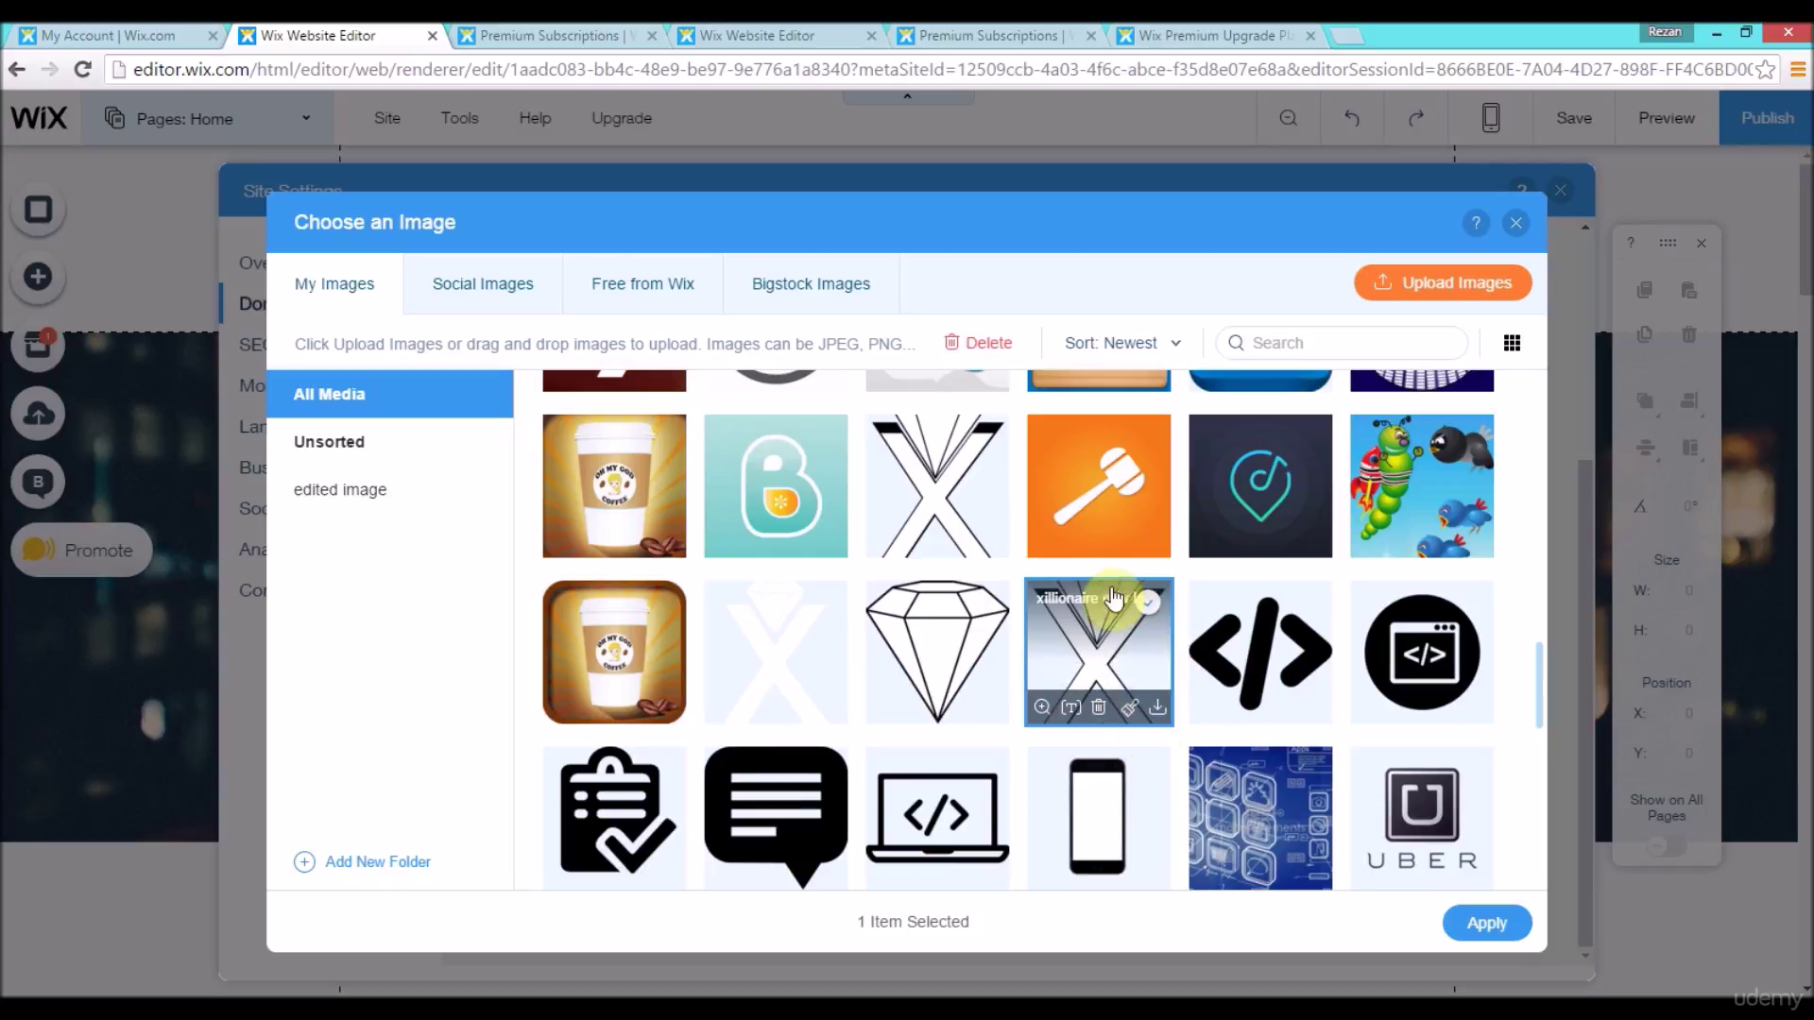
click(1490, 927)
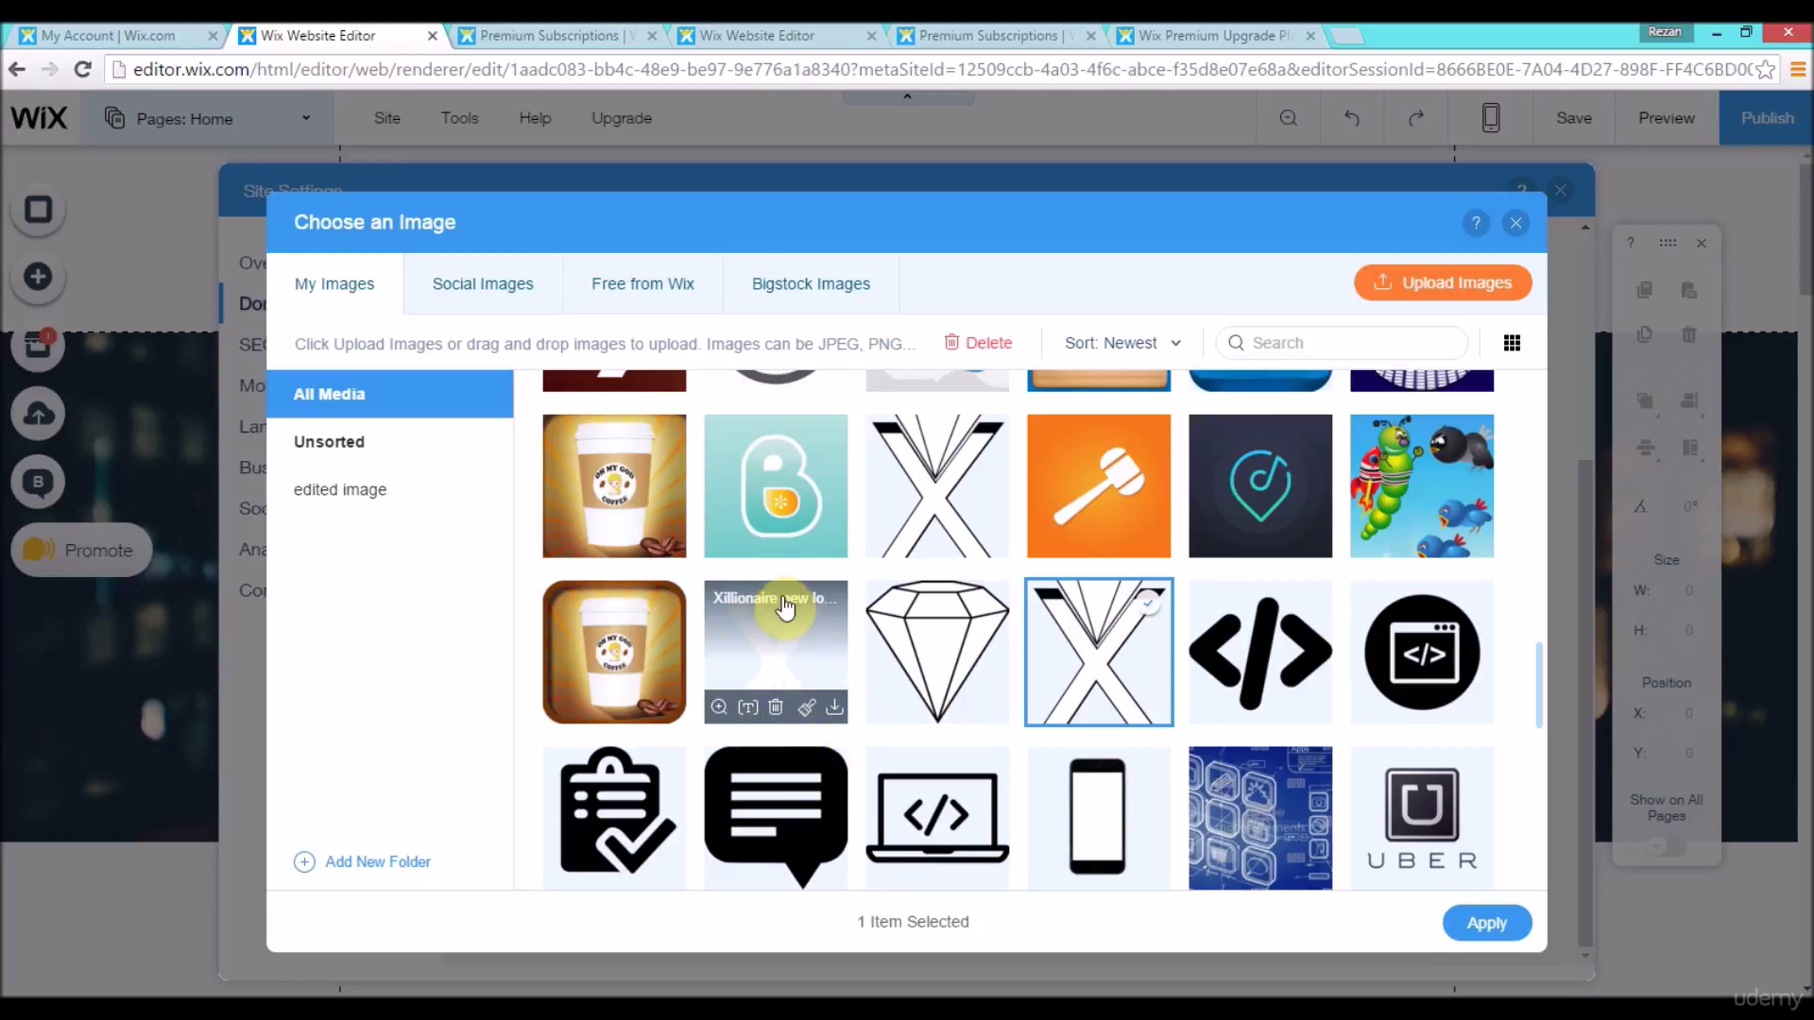
click(783, 661)
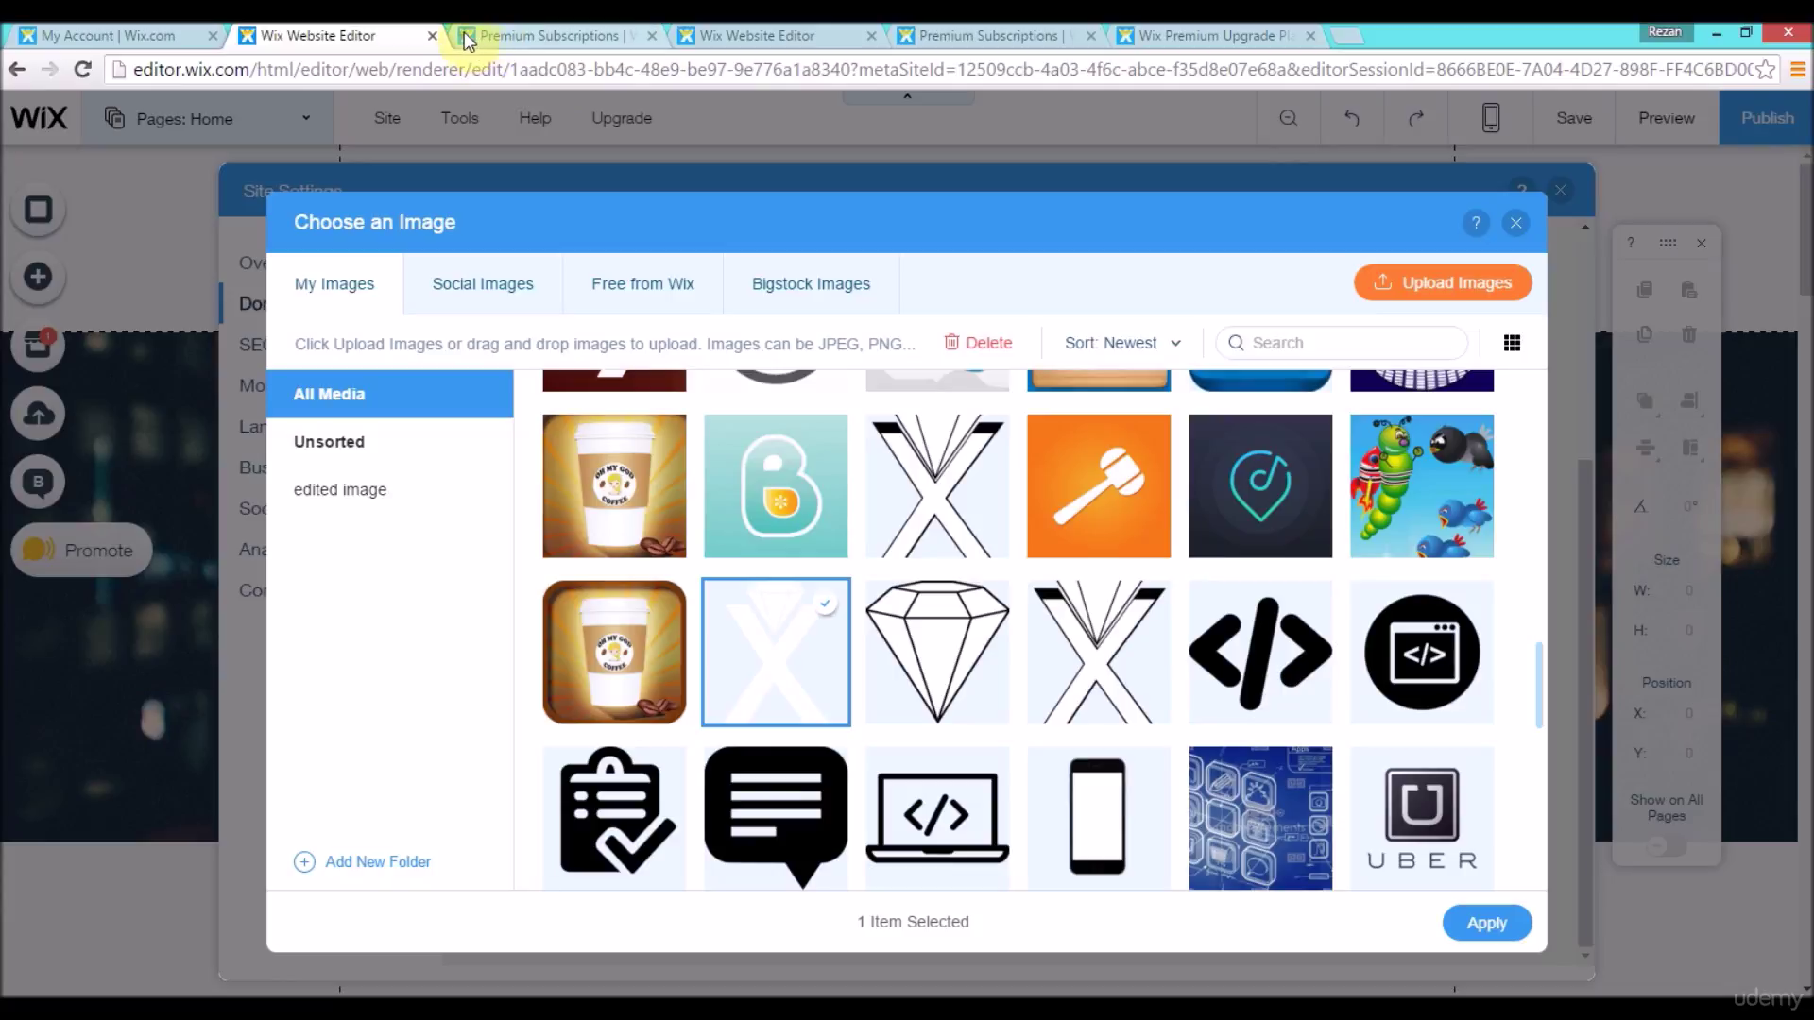
click(254, 36)
click(245, 42)
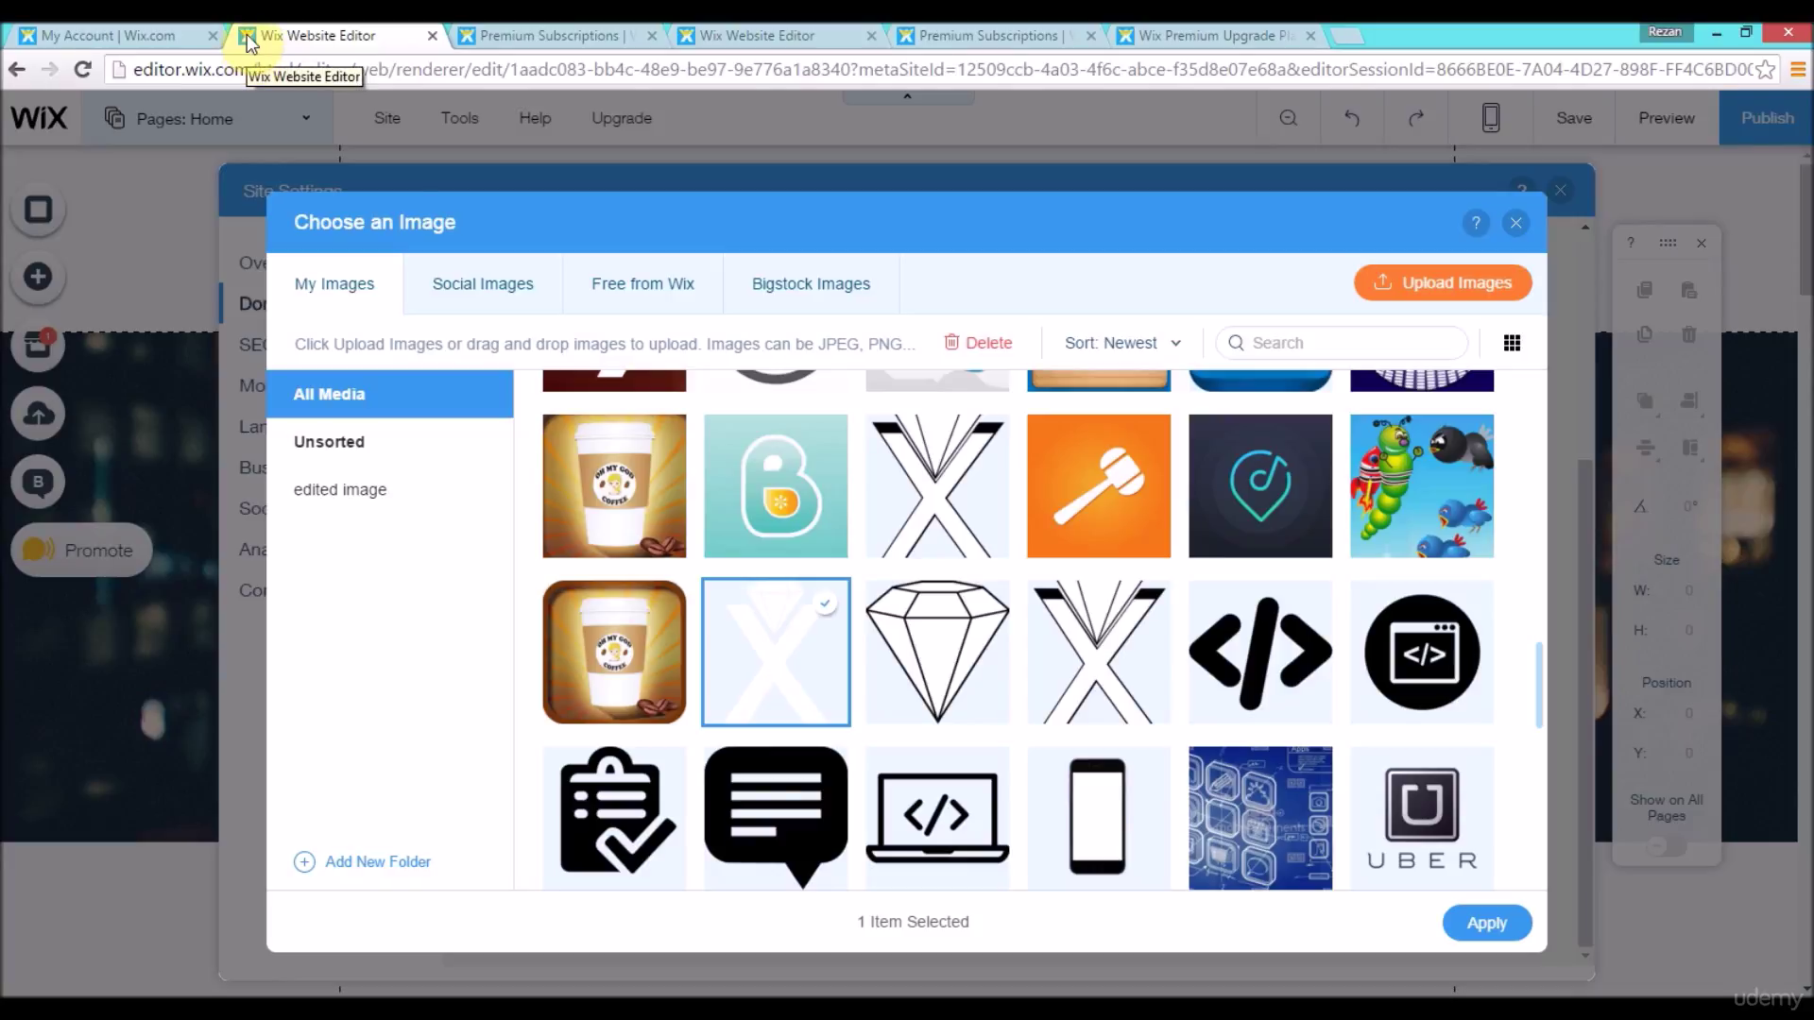
mouse_move(832, 626)
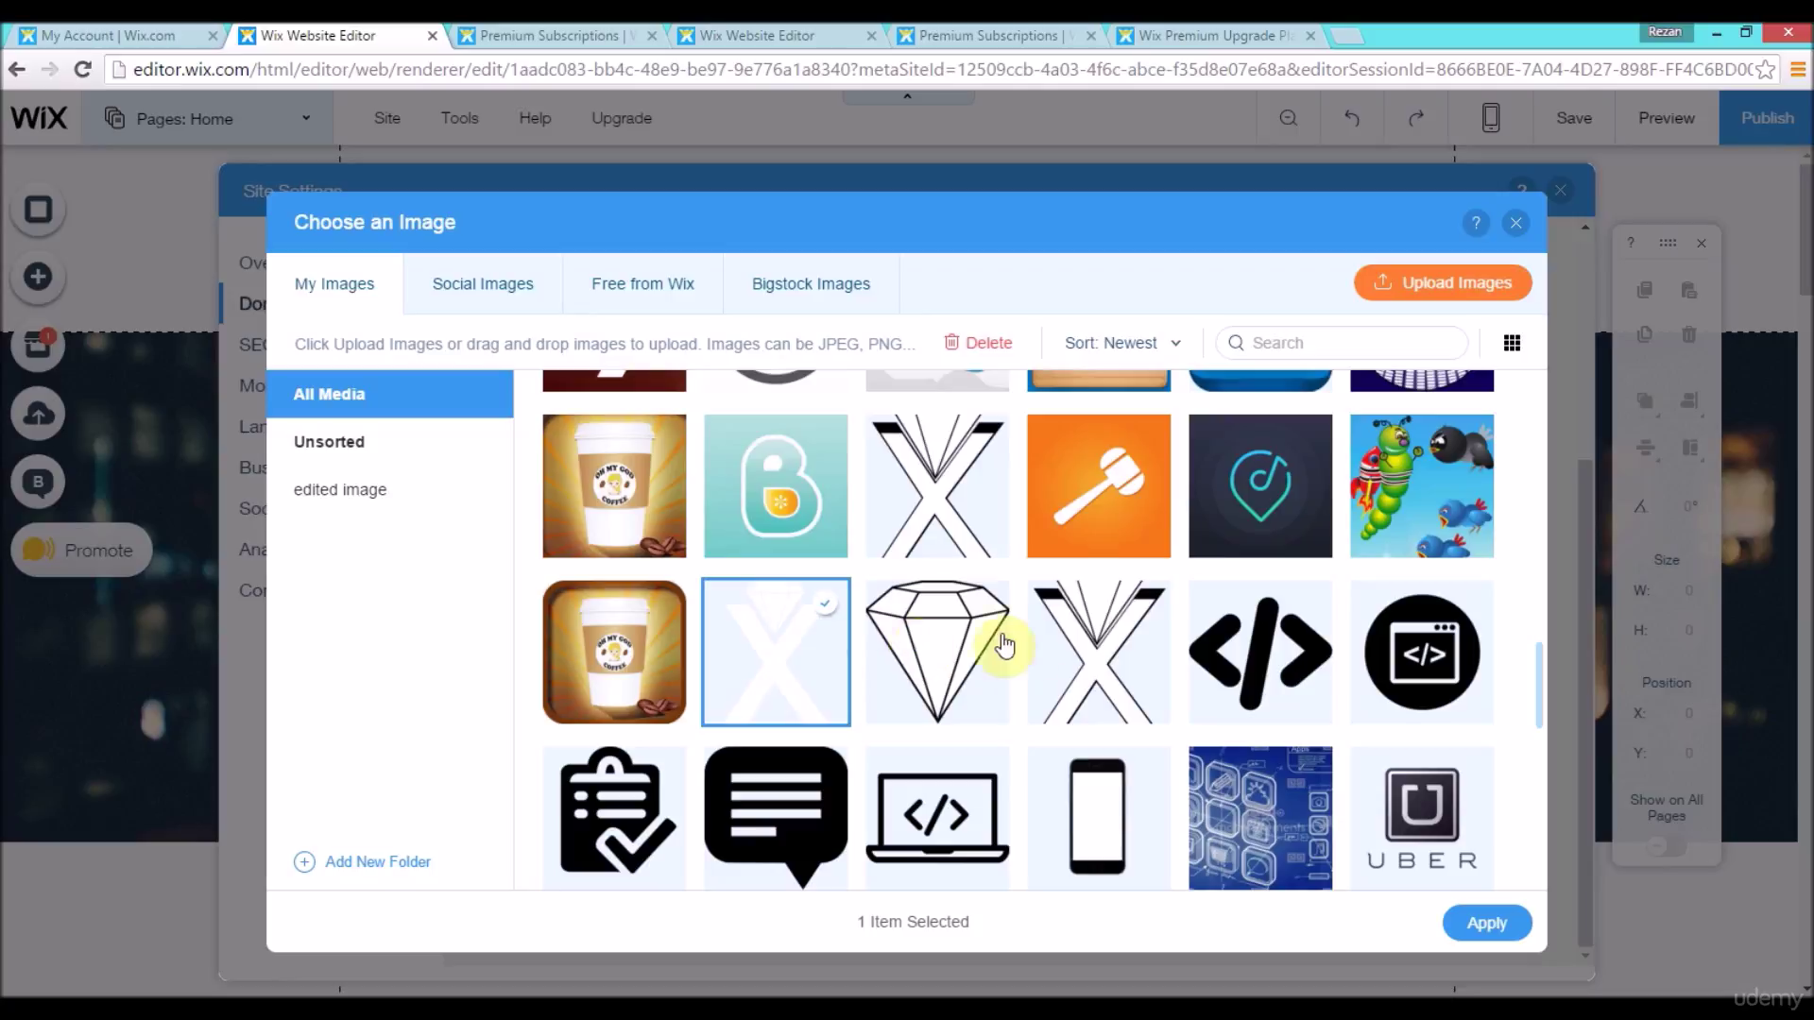
Step: Choose the black X logo beside the diamond image, apply it as the favicon and close the site settings
click(1096, 657)
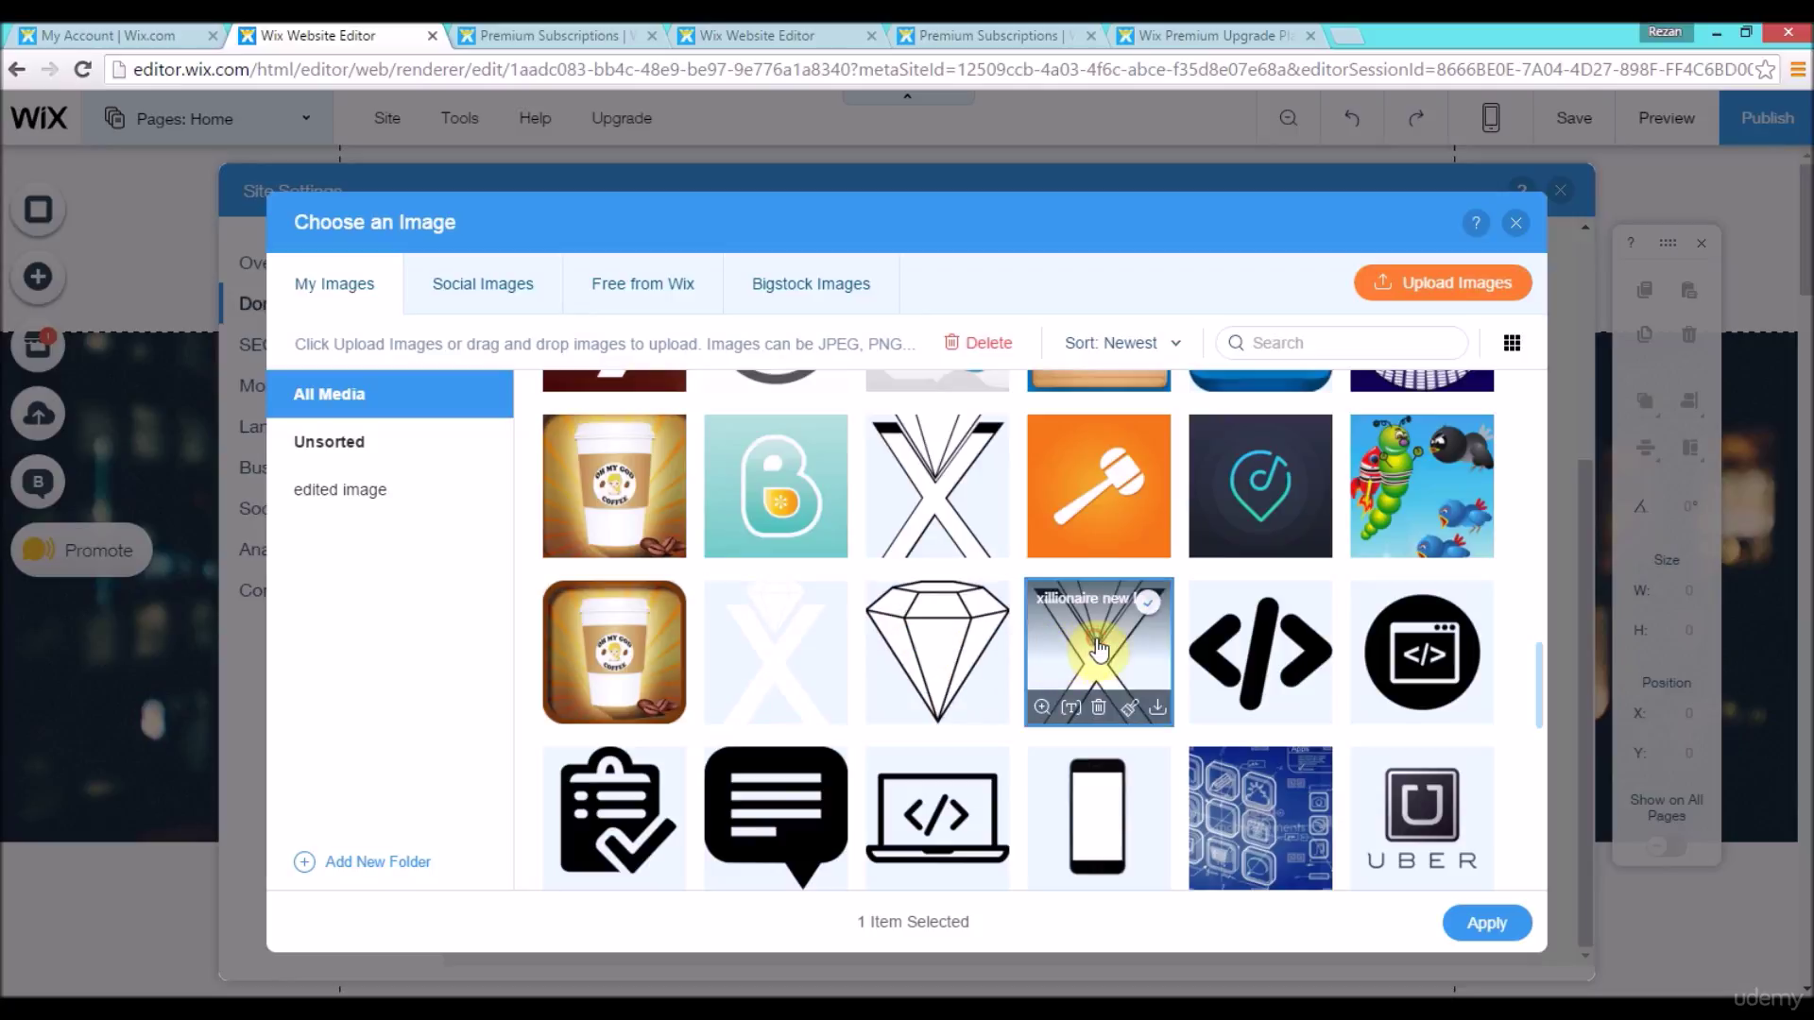
click(1486, 920)
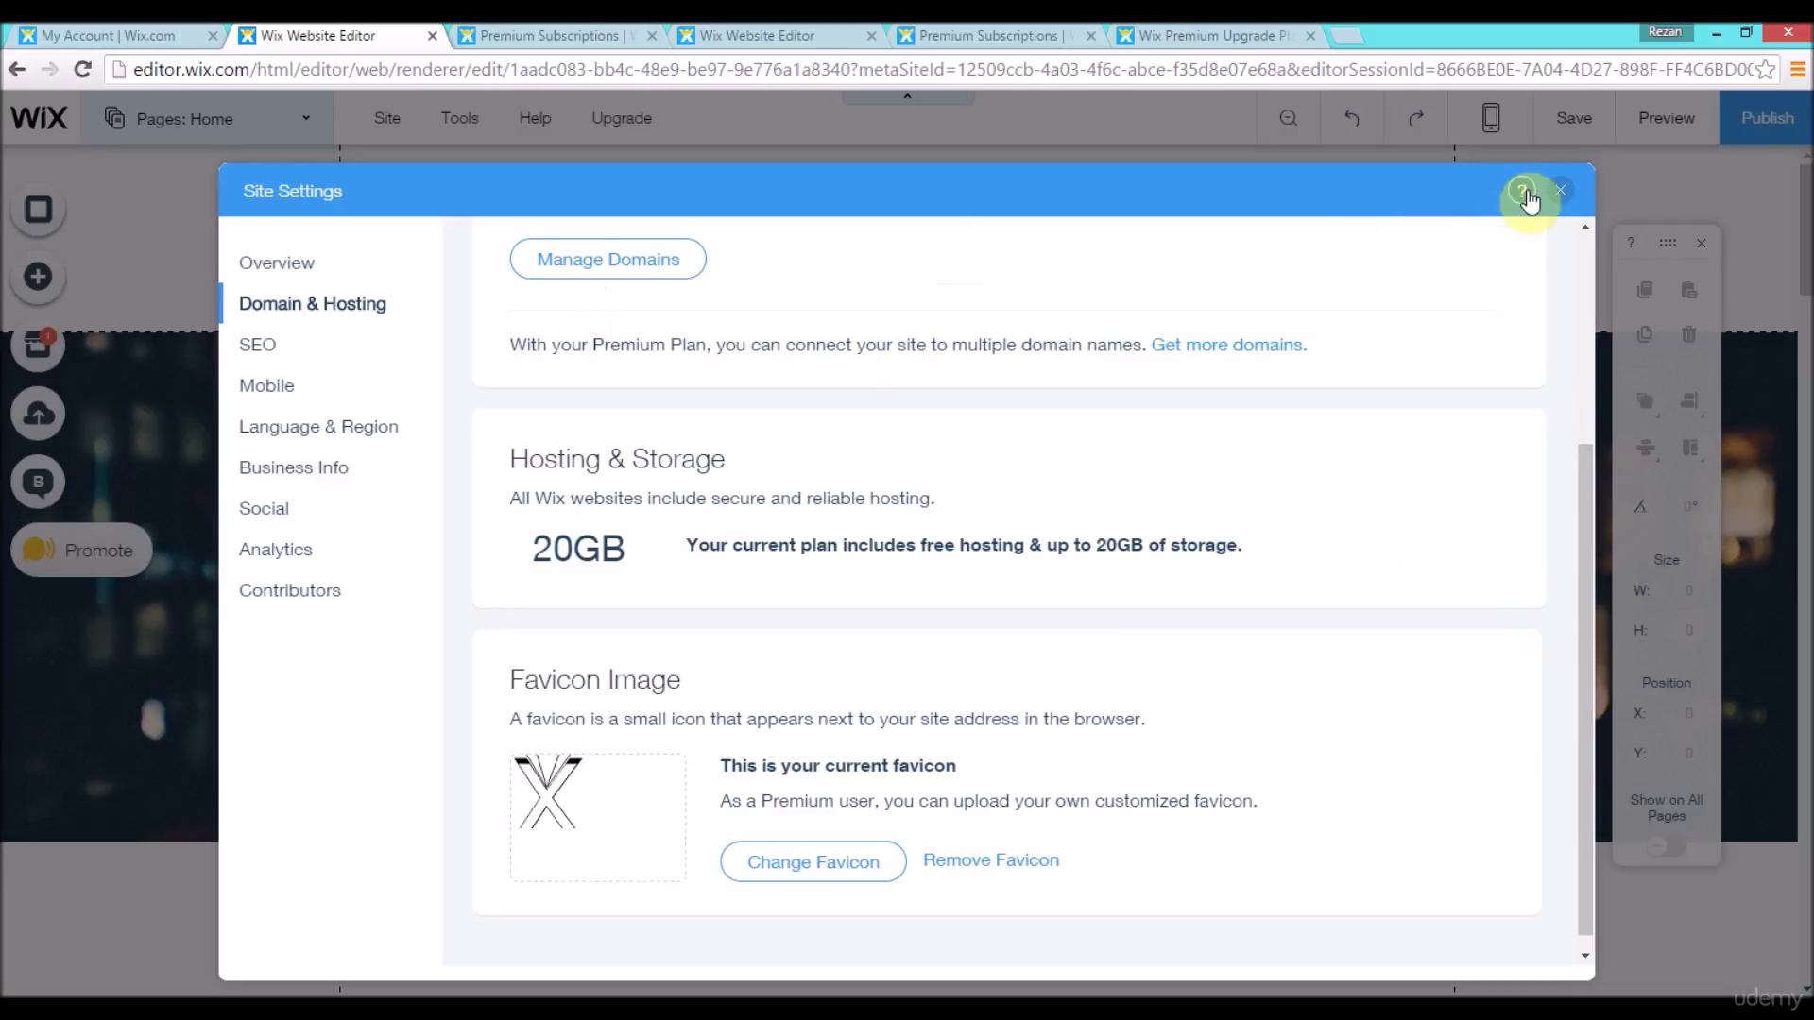
click(1560, 191)
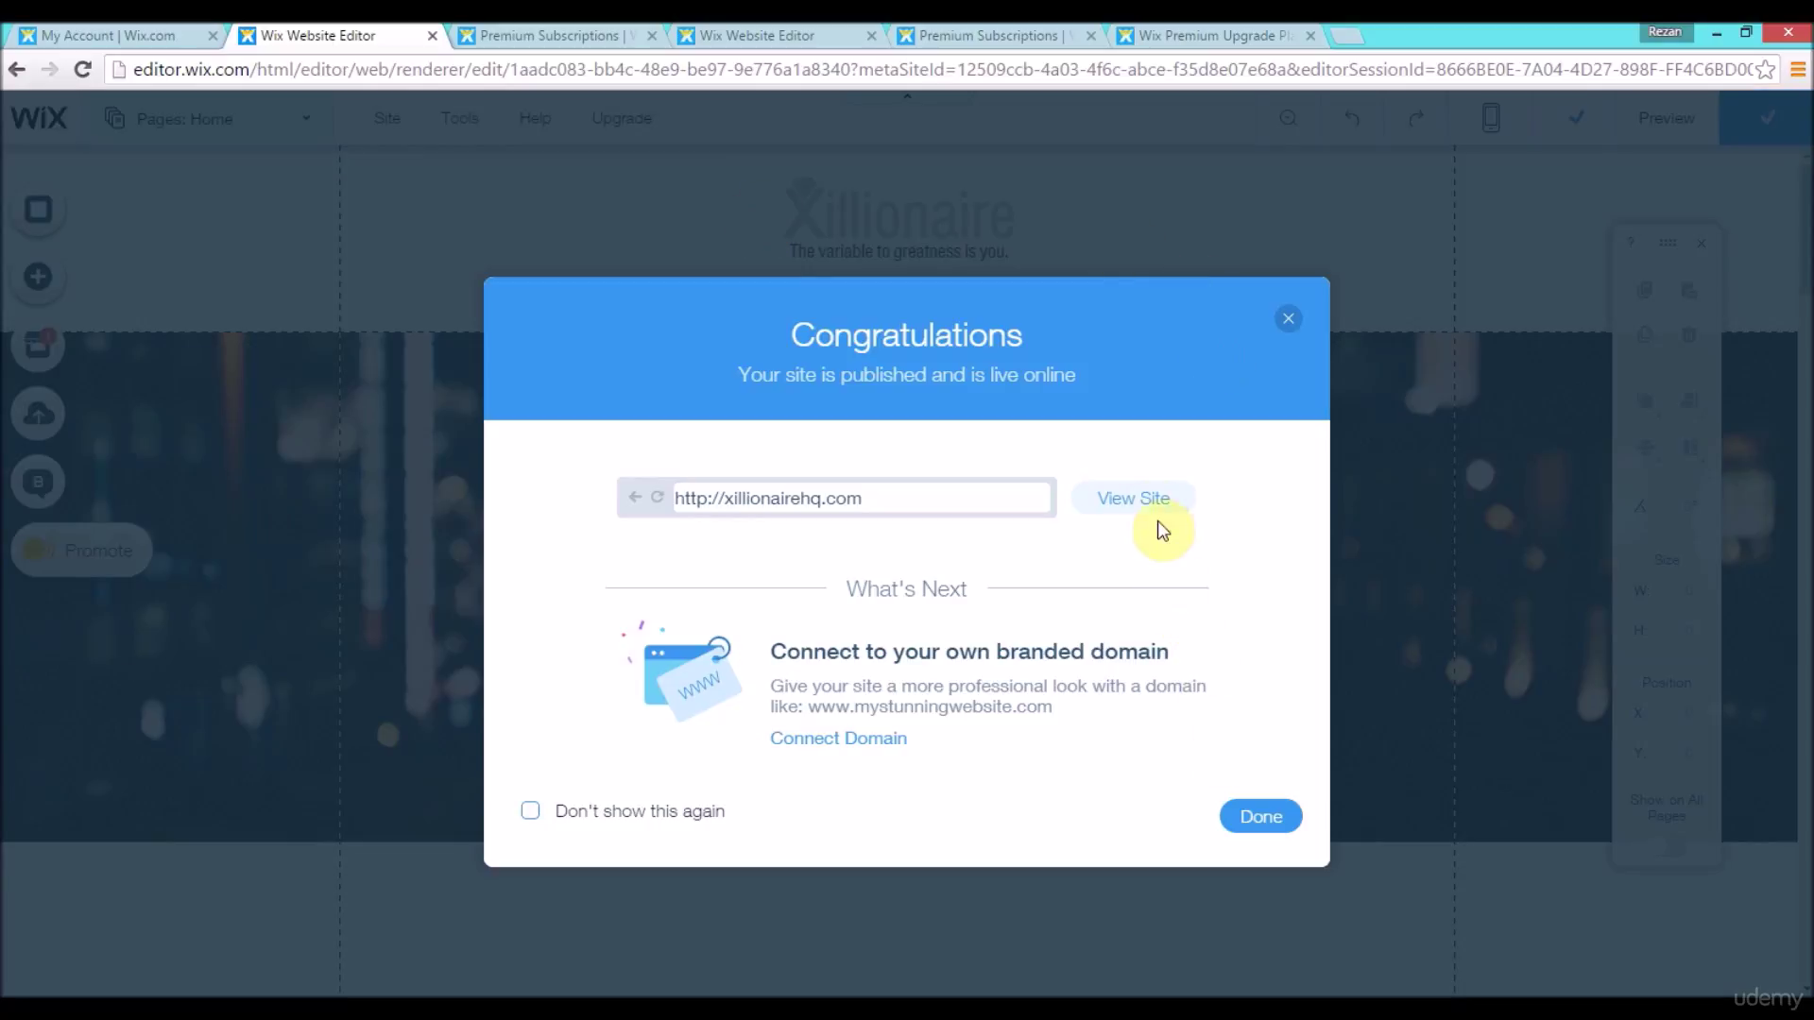
Step: Publish the site, open the live xillionairehq.com page and reload it to check the favicon on its browser tab
click(1153, 501)
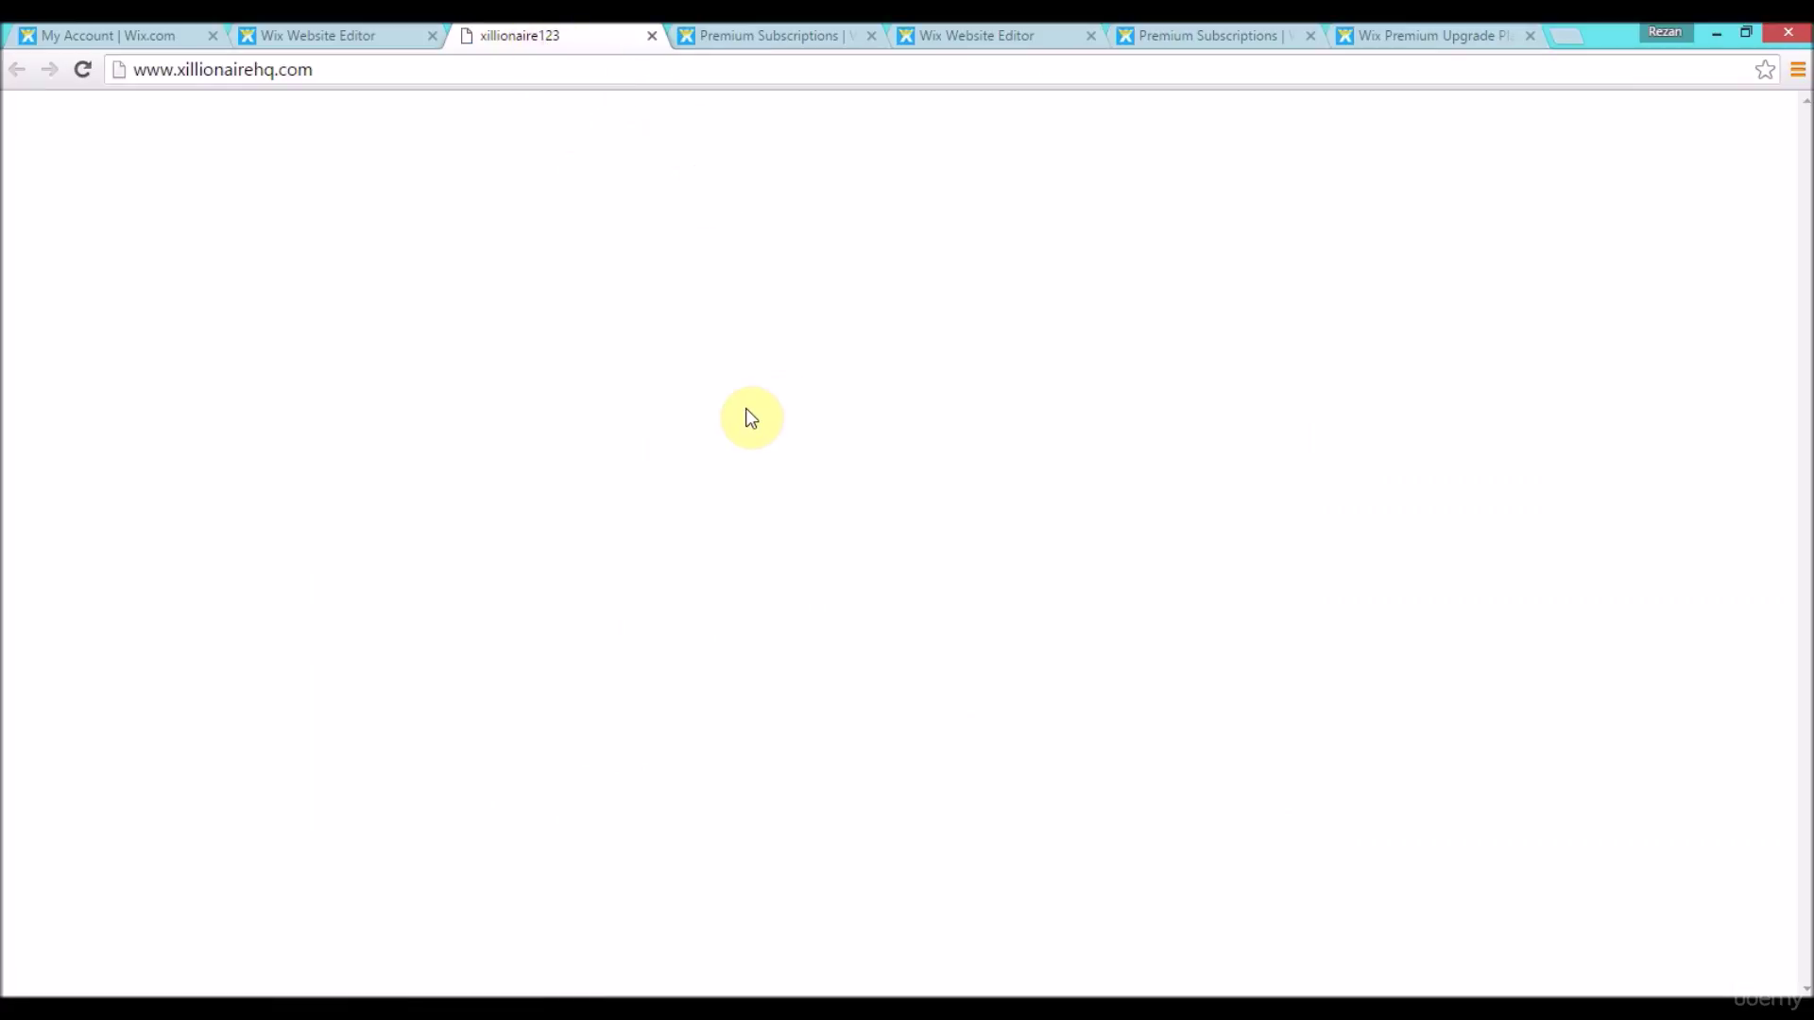
key(F5)
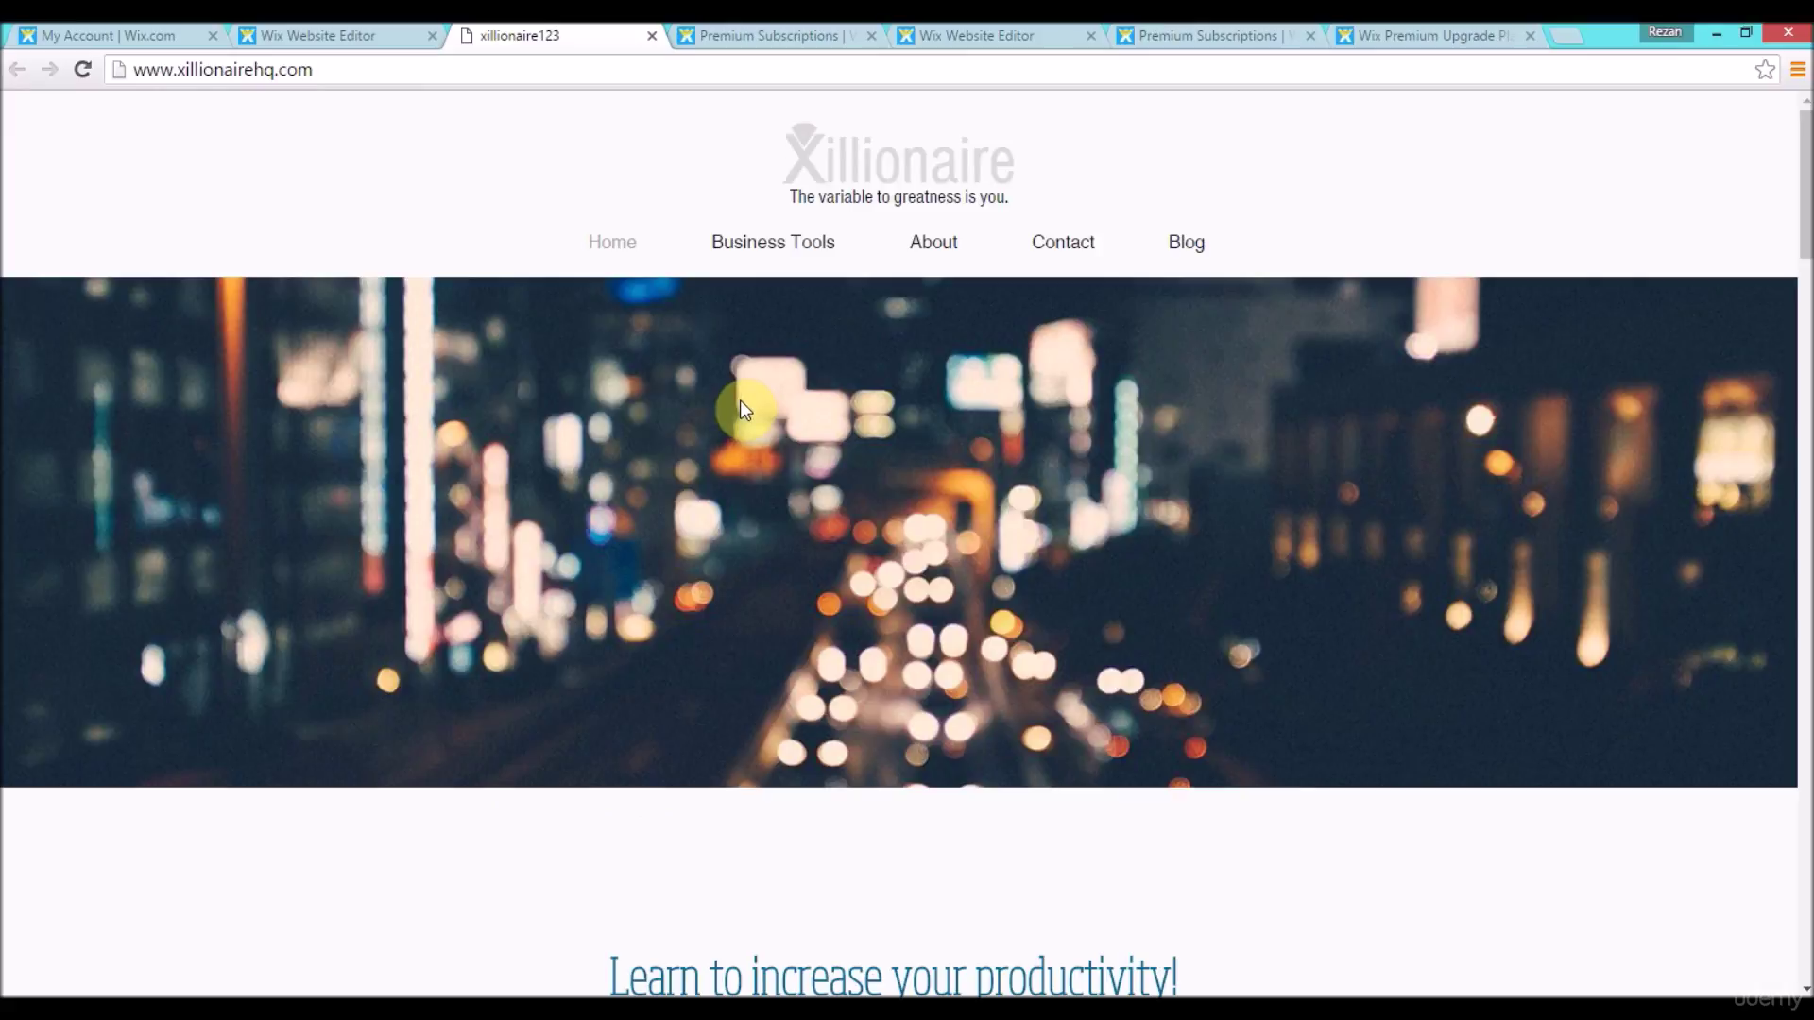
click(751, 36)
click(525, 38)
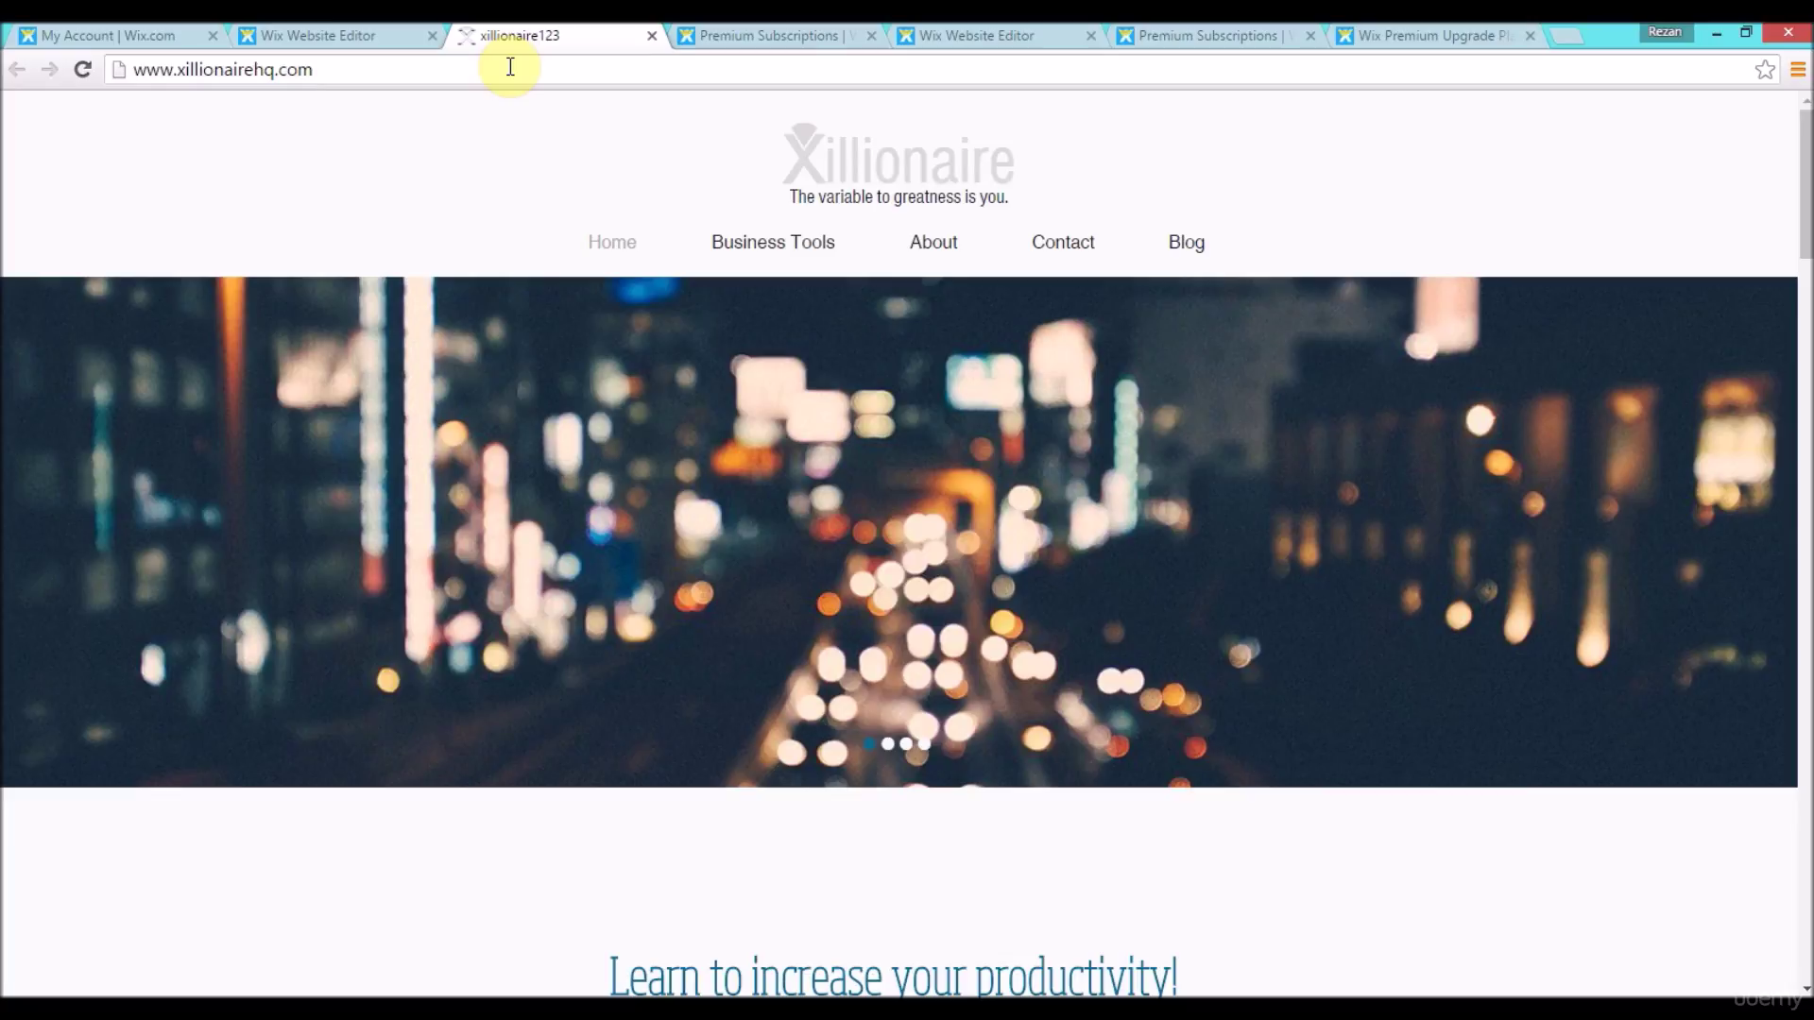
Step: Return to the website editor and dismiss the publish confirmation
click(287, 38)
click(1266, 816)
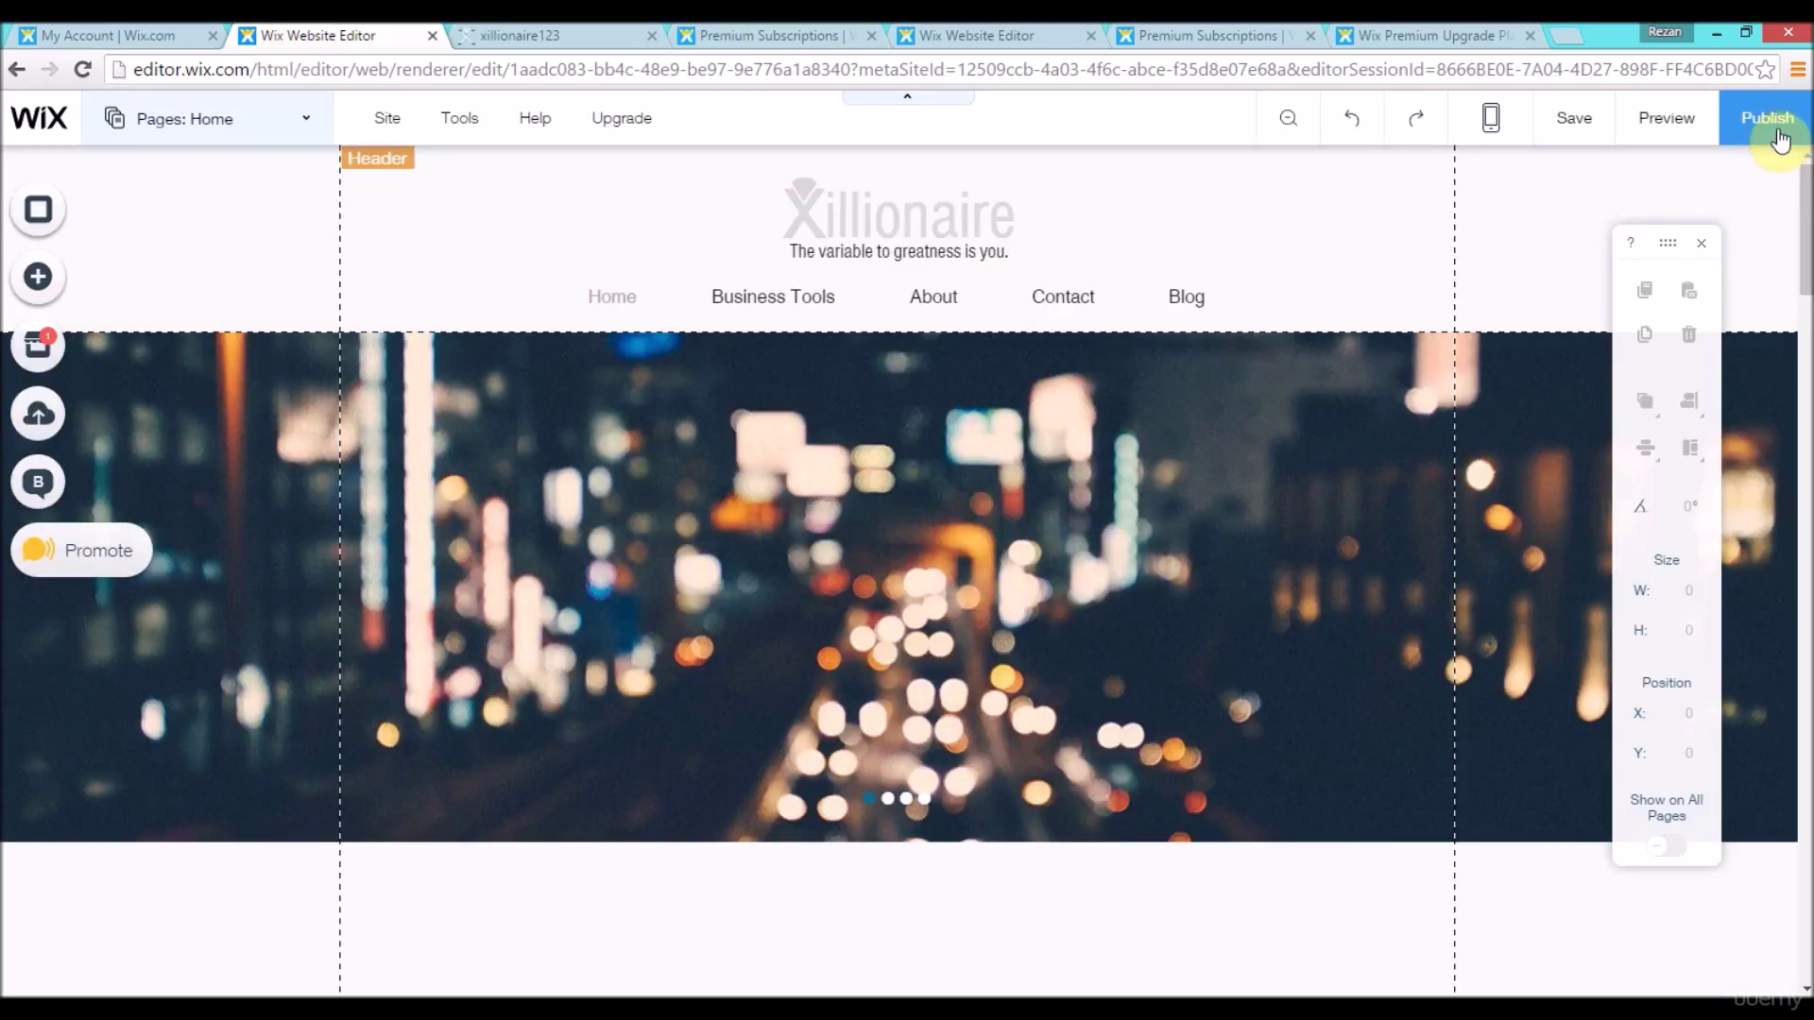
mouse_move(1767, 127)
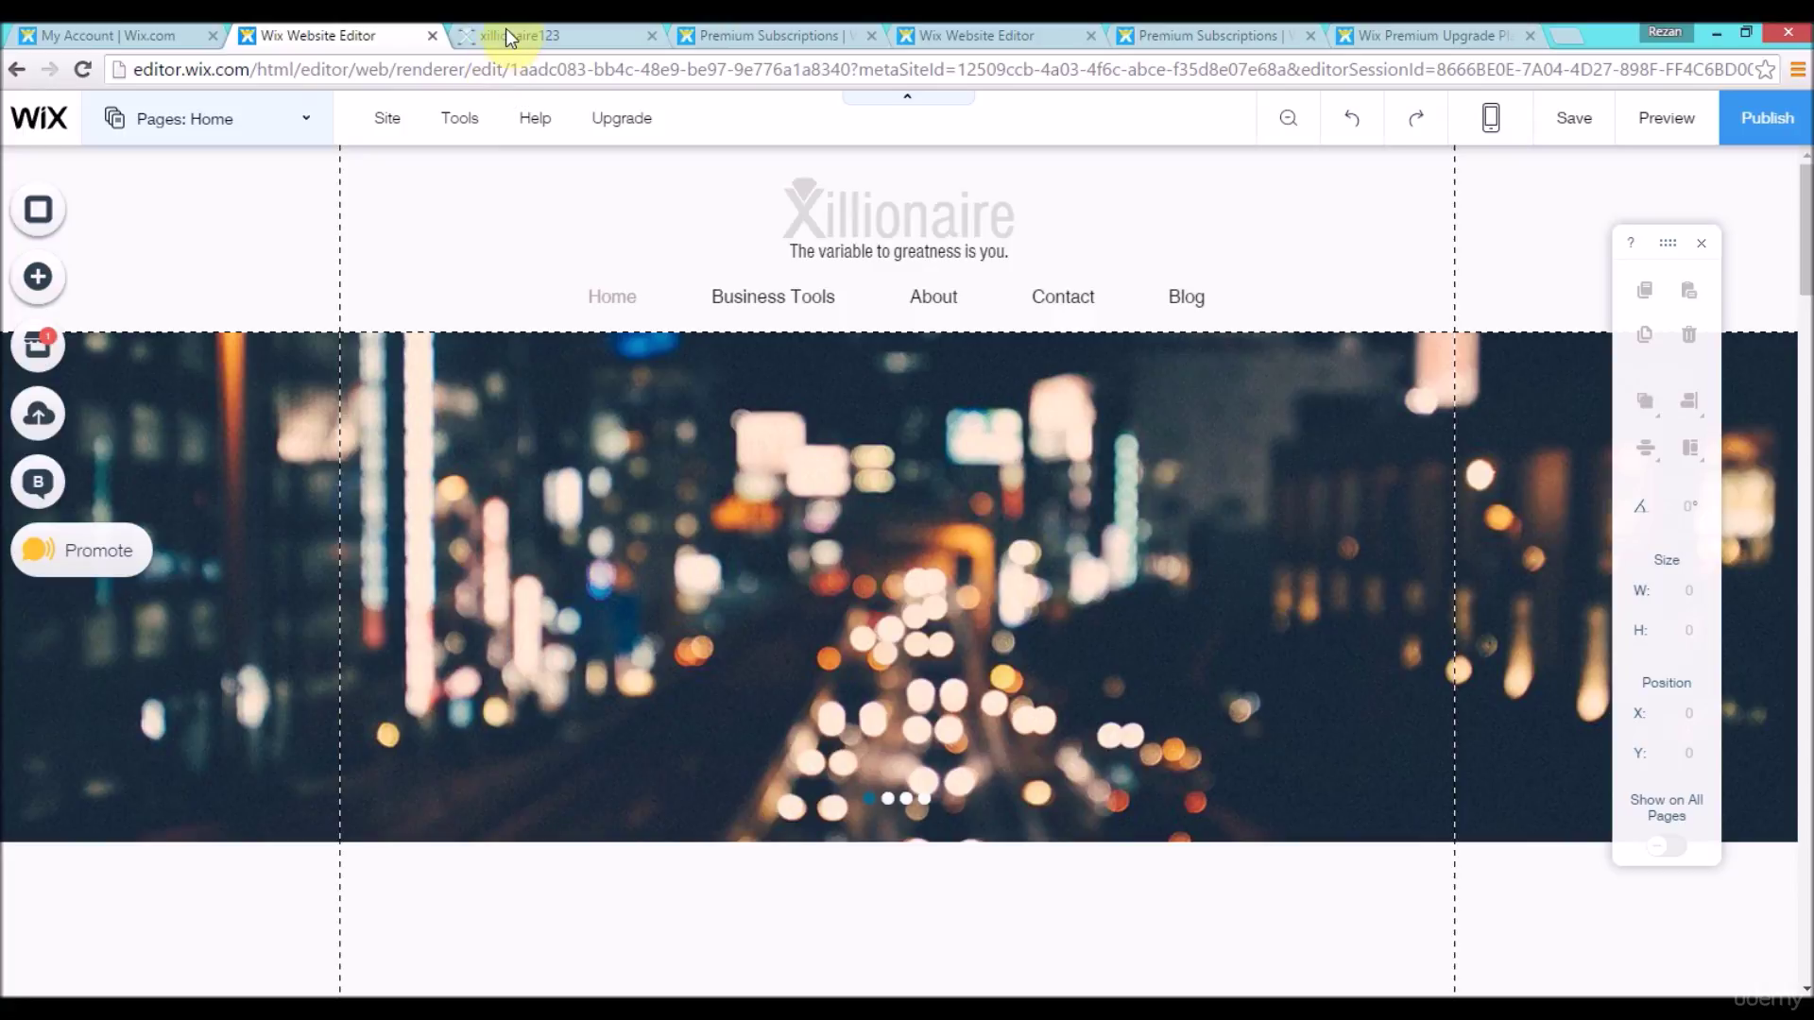
Step: Switch between the live site and the editor to compare their browser tab icons, ending in the editor
drag(484, 35, 474, 40)
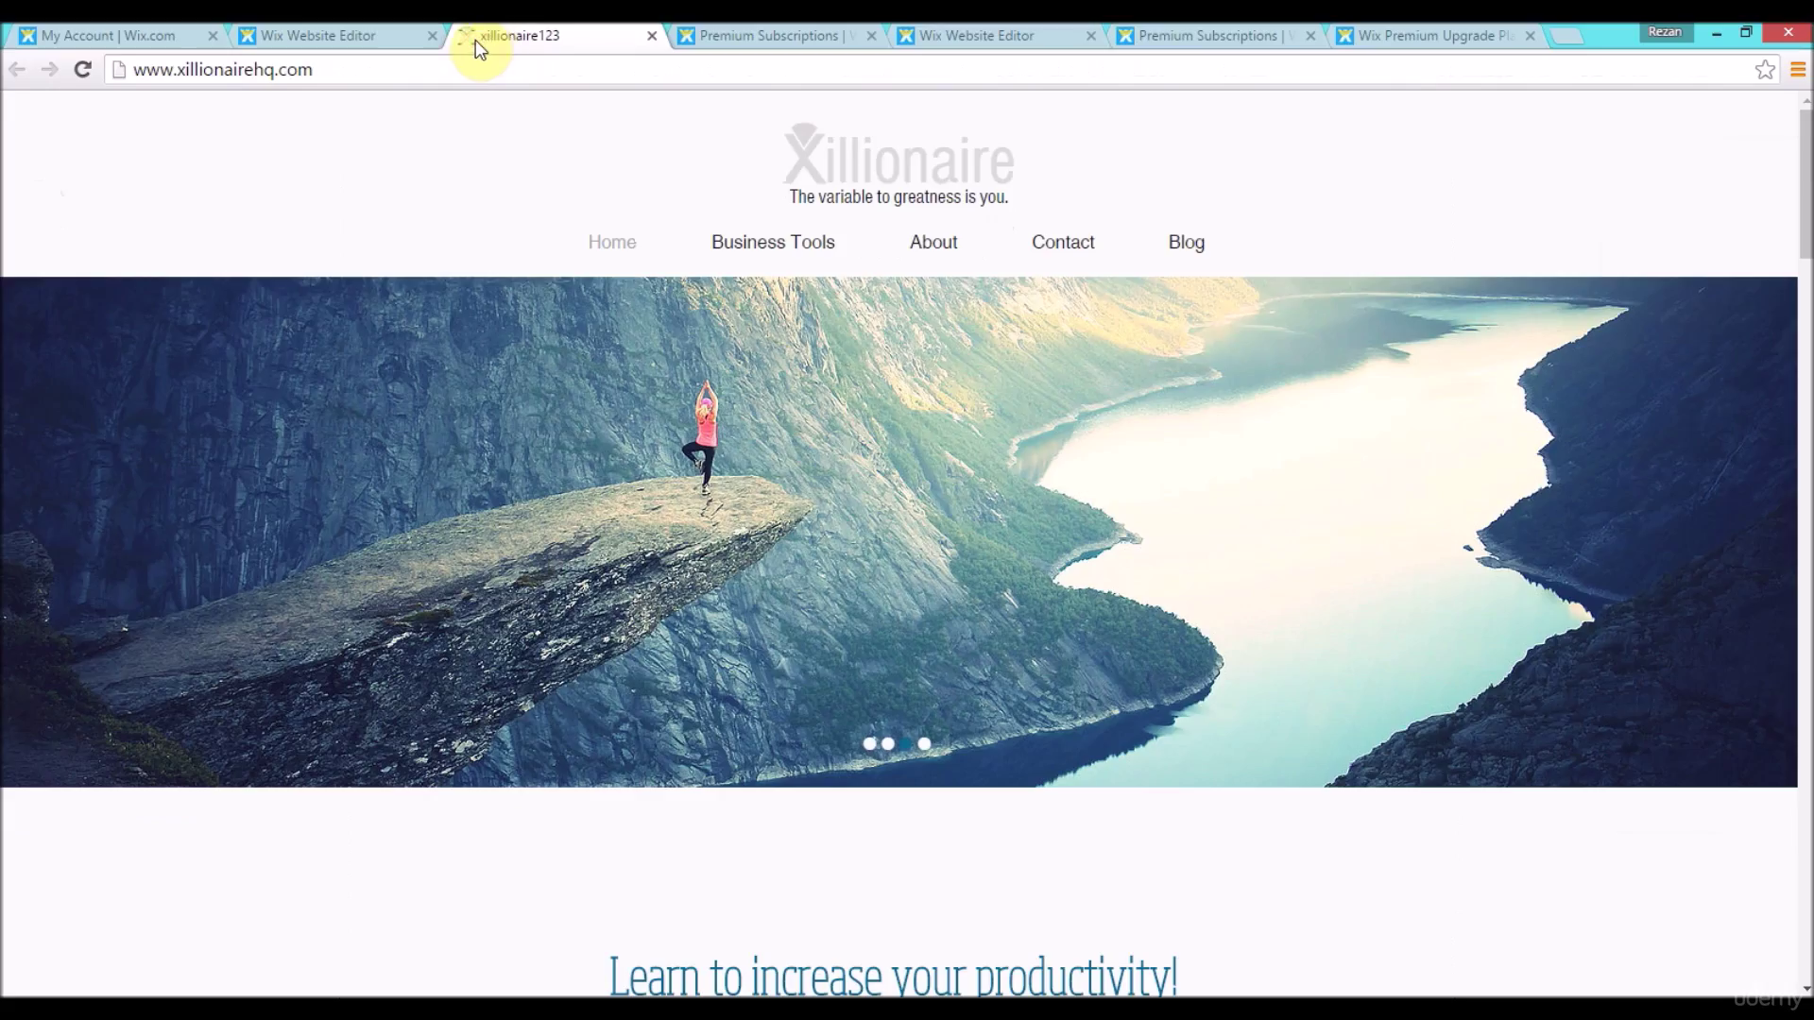
click(326, 48)
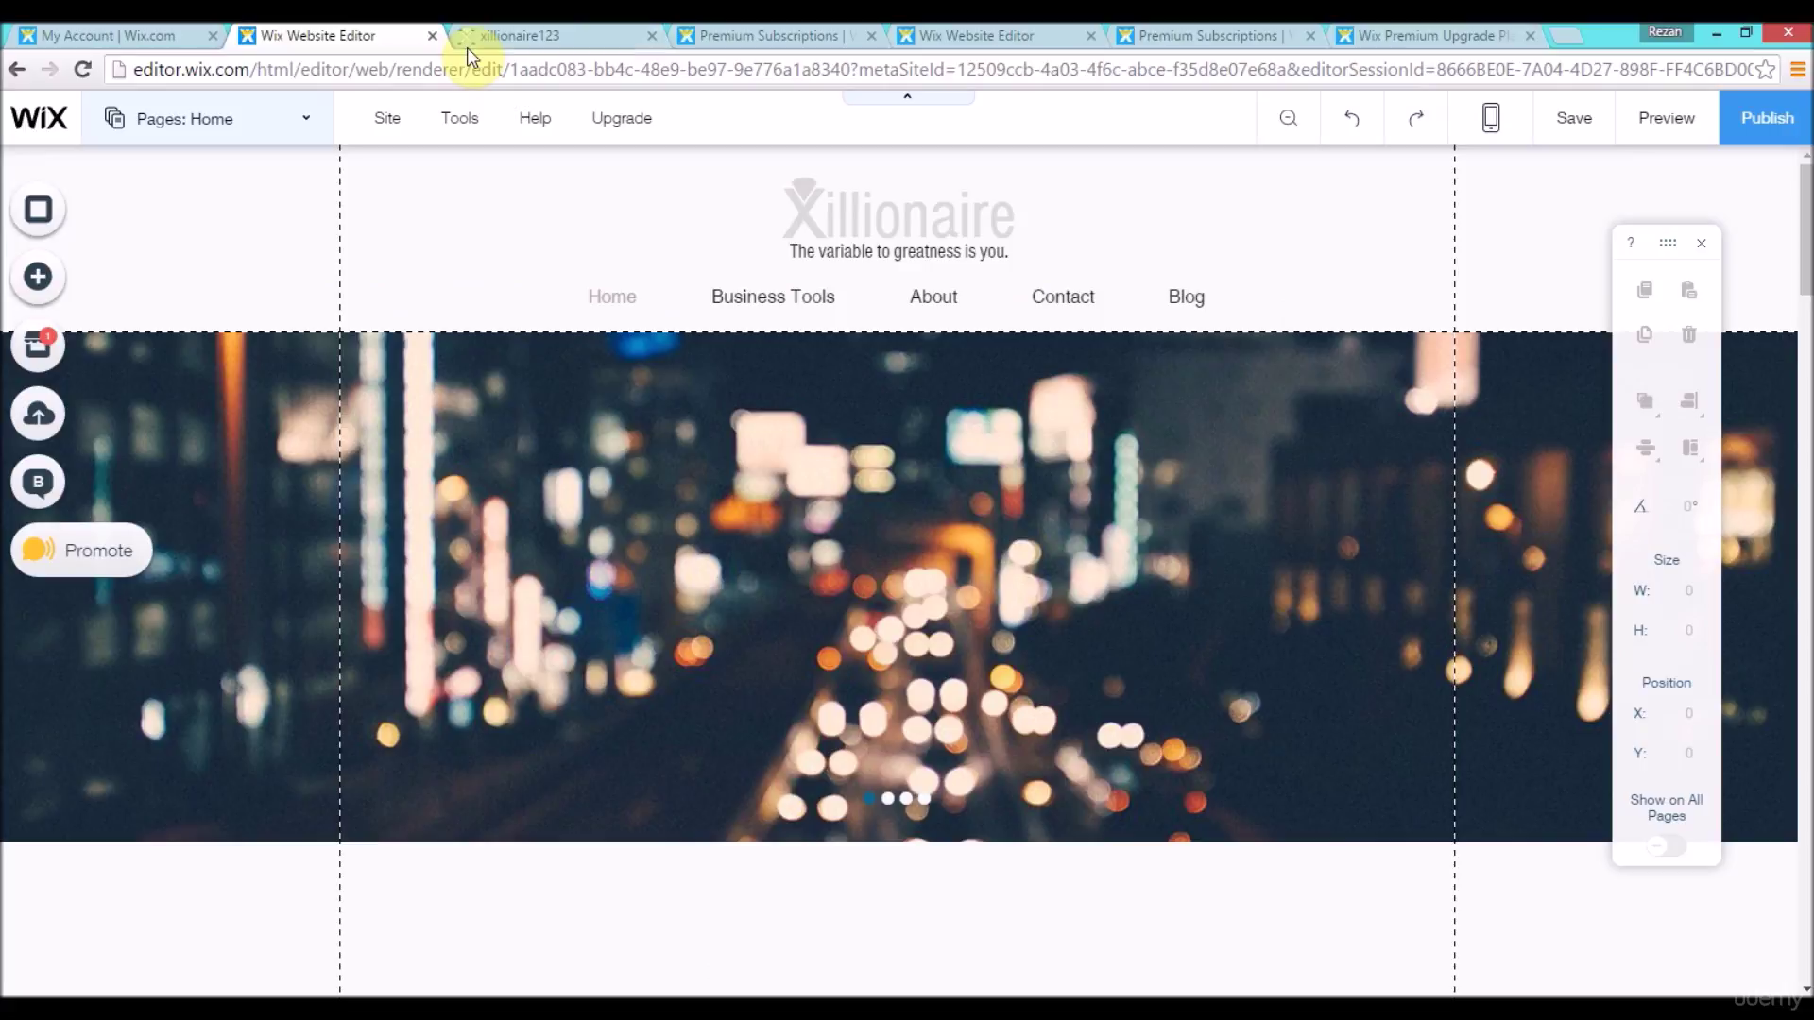
click(496, 36)
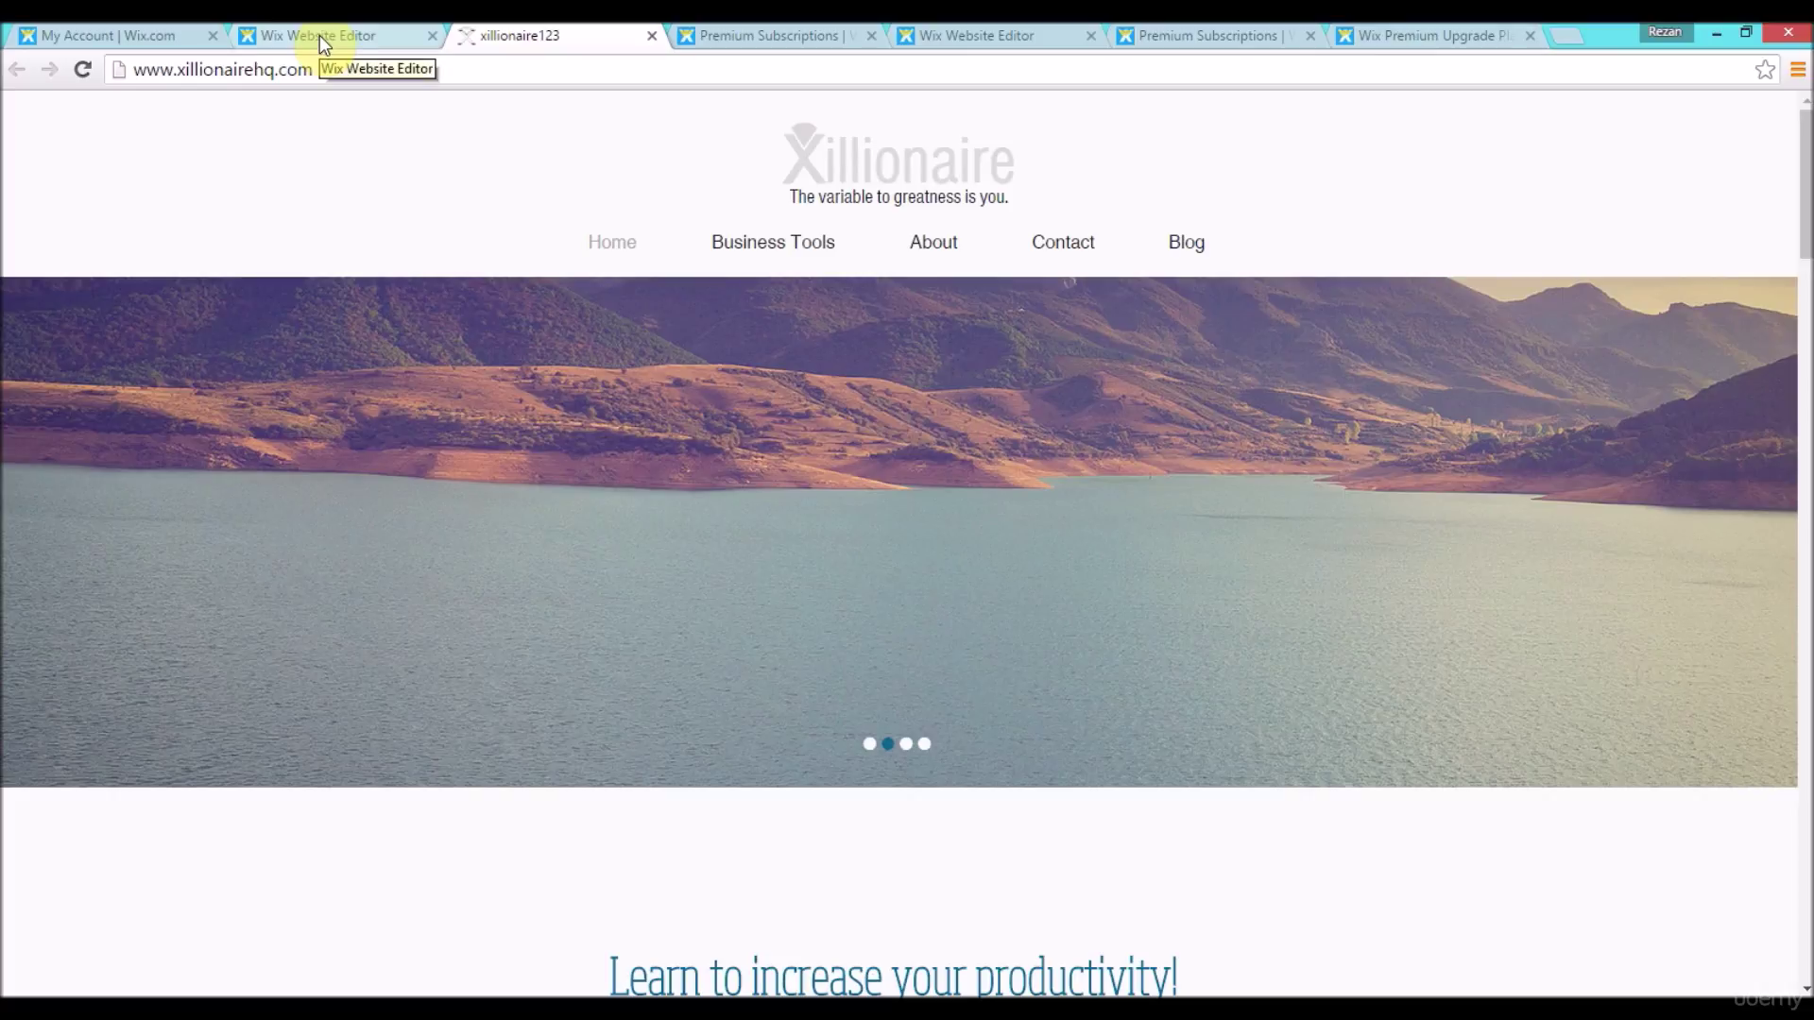
click(361, 36)
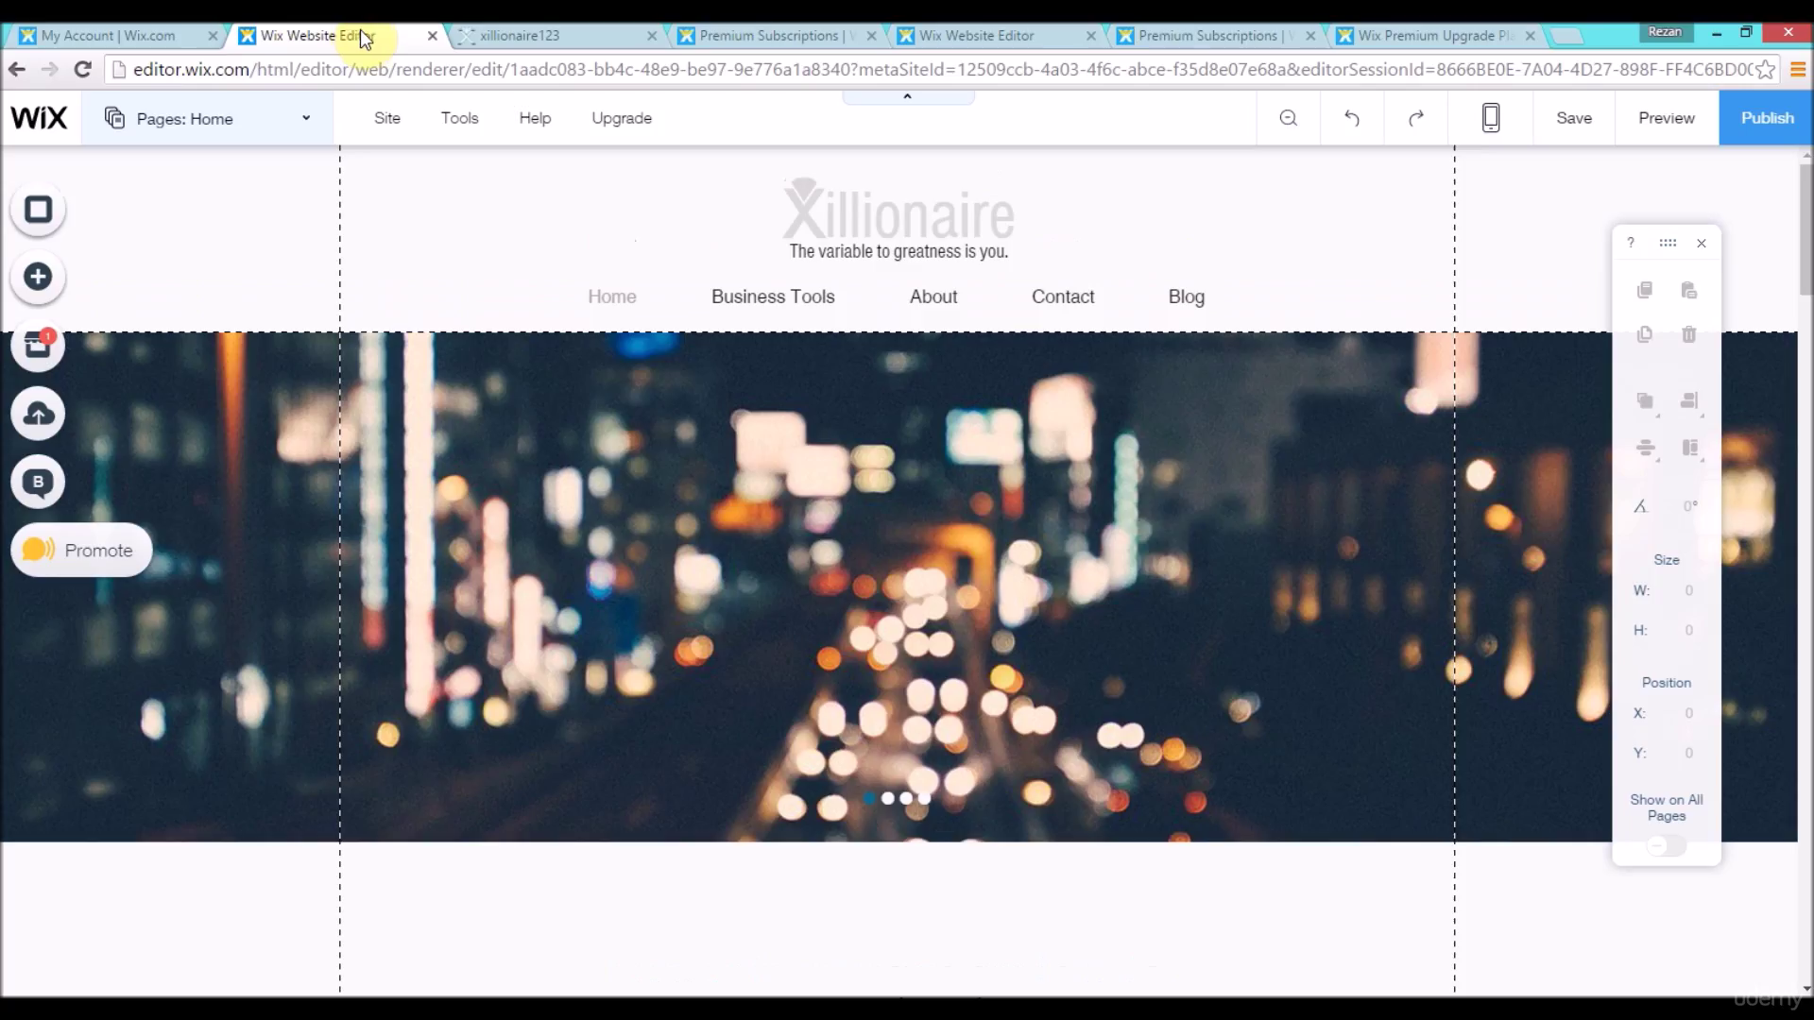